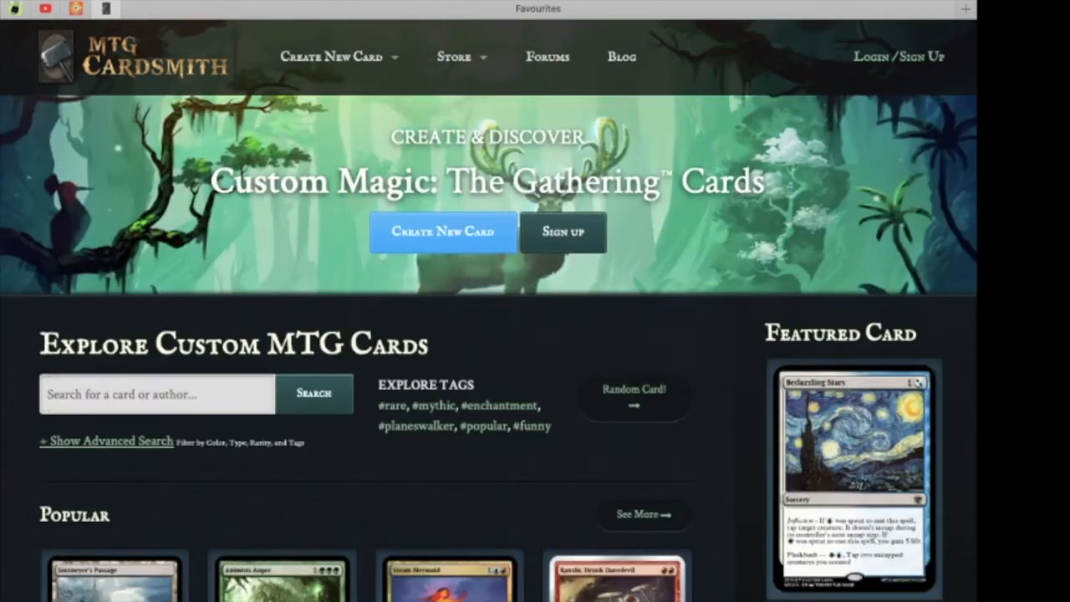
Open the login page and sign in to the account.
left_click(899, 57)
scroll(488, 310, "down", 1)
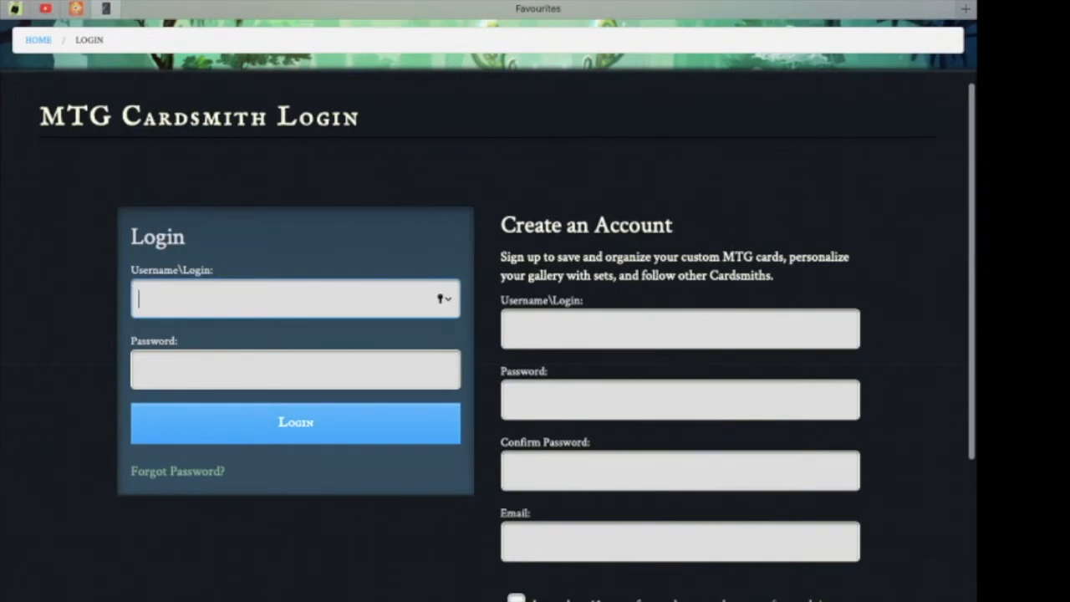
scroll(489, 310, "down", 1)
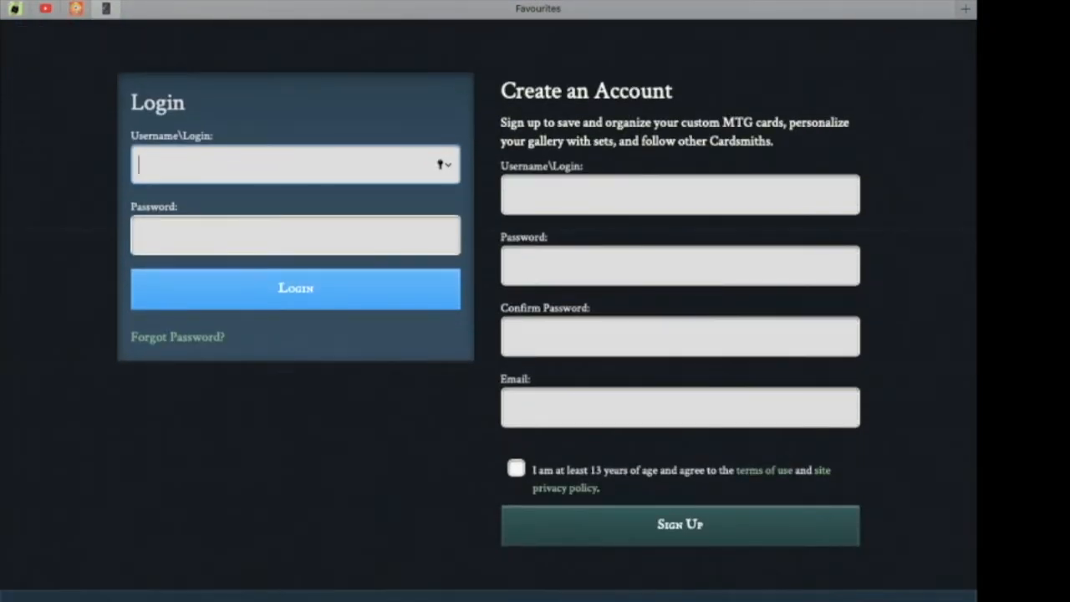
scroll(488, 309, "up", 1)
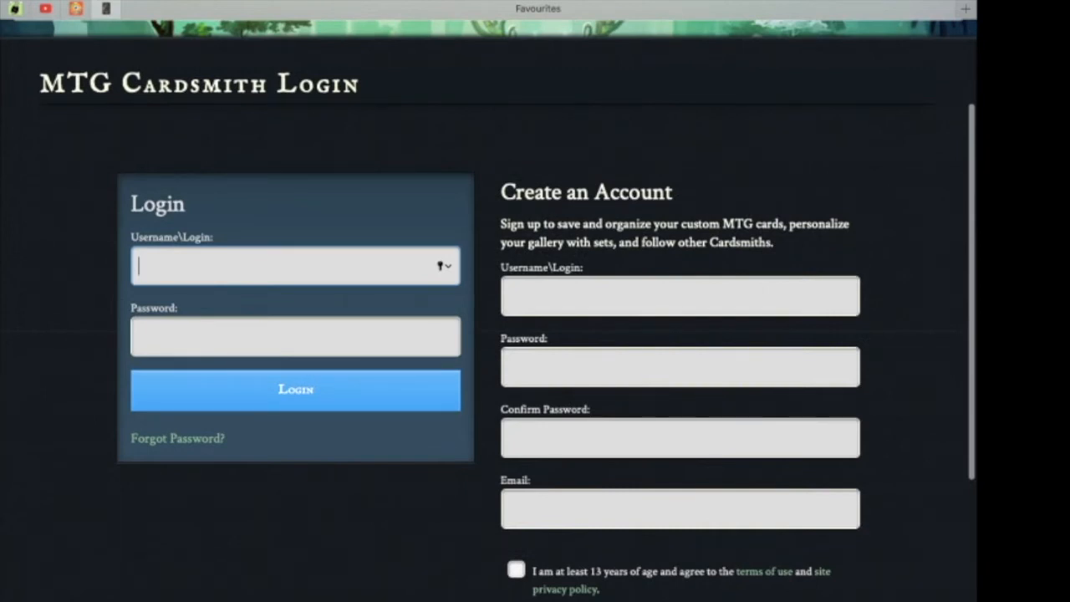
left_click(295, 310)
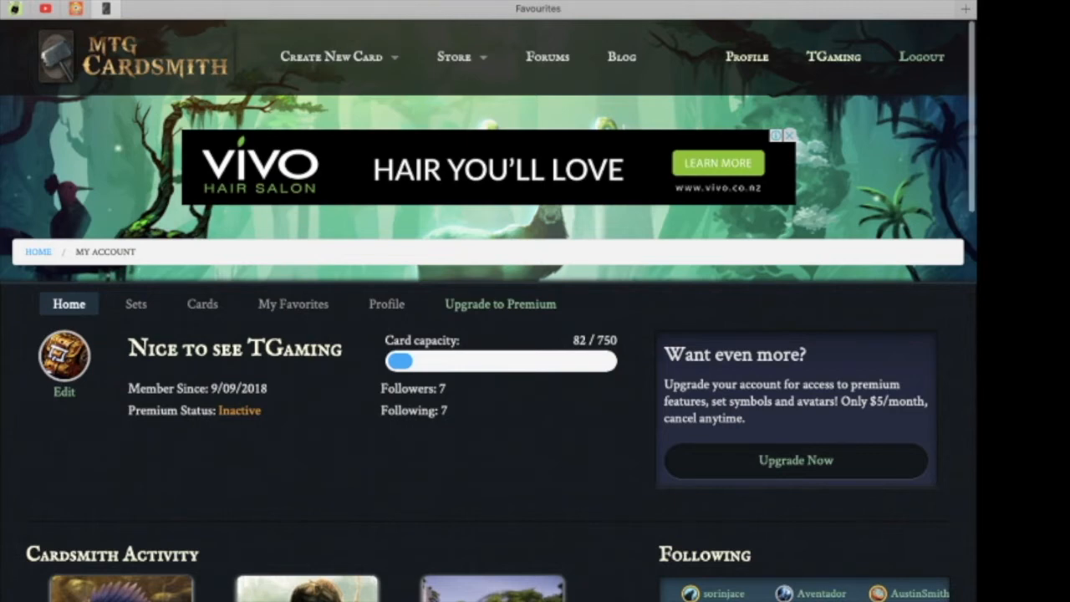
Scroll through the account home page to review activity, followed users and recent cards.
scroll(489, 301, "down", 5)
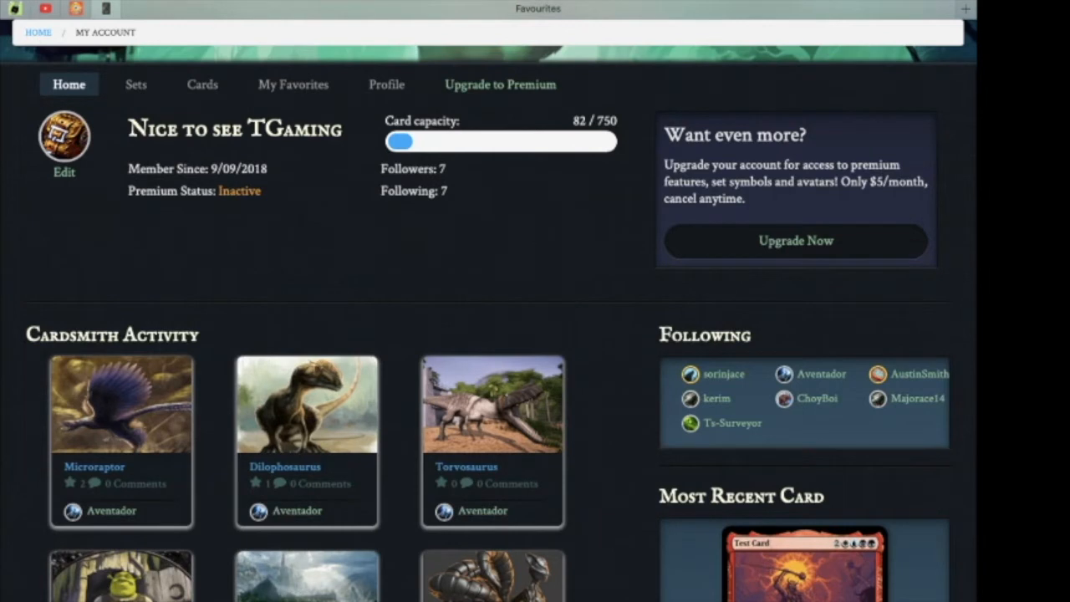
scroll(489, 301, "up", 1)
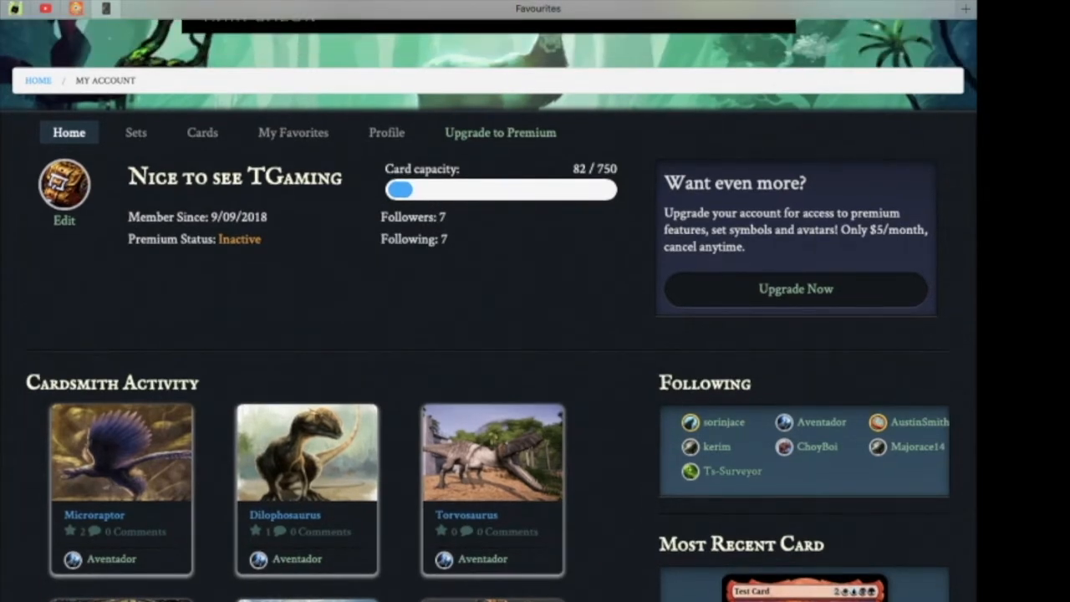
scroll(489, 301, "down", 7)
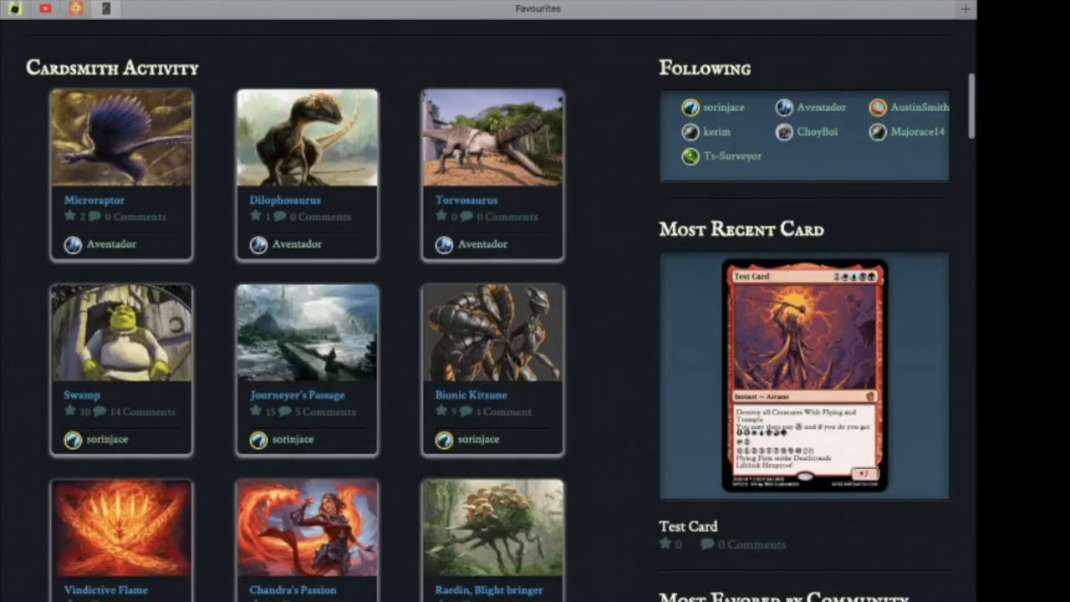
scroll(490, 301, "down", 4)
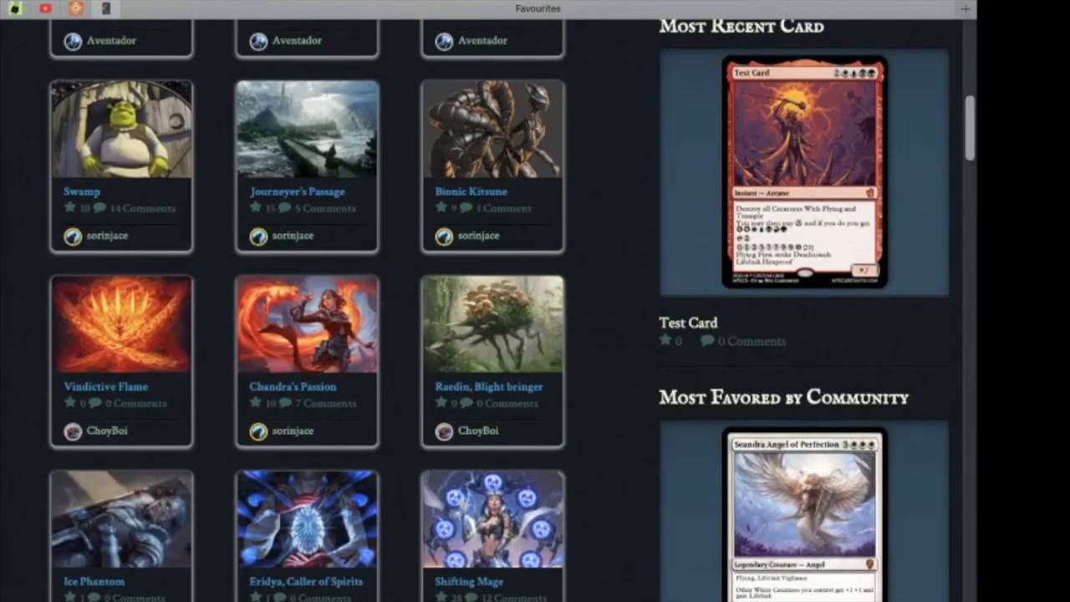
scroll(489, 301, "down", 6)
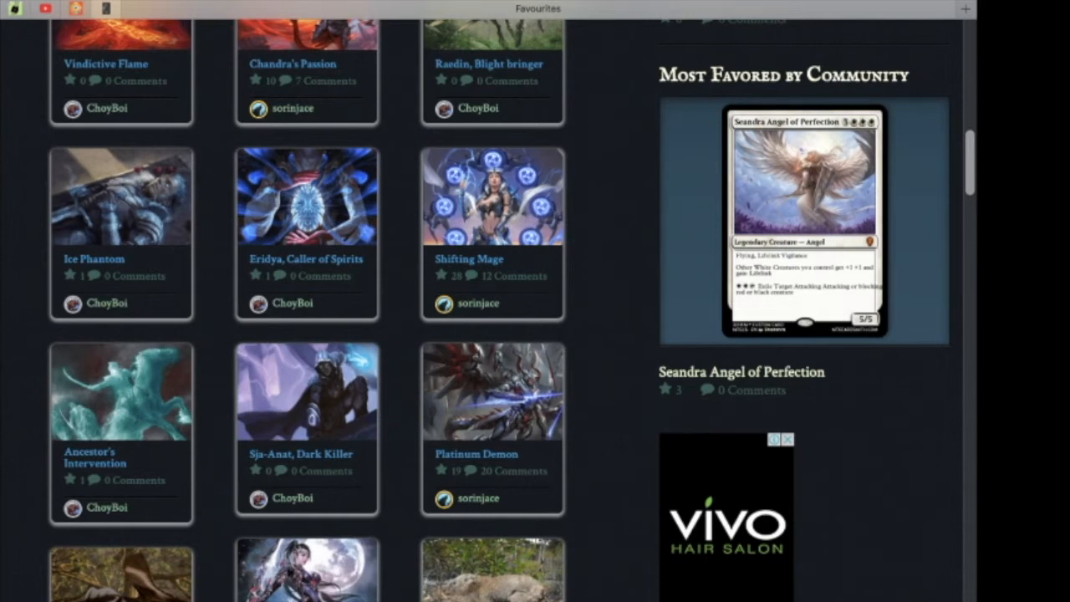
scroll(489, 301, "up", 3)
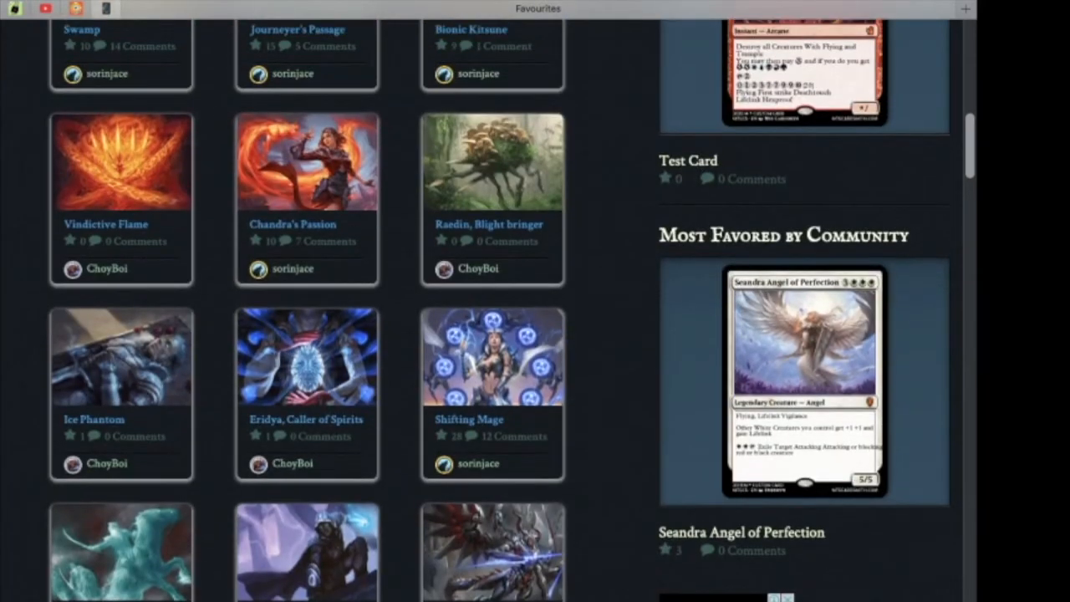
scroll(489, 301, "up", 15)
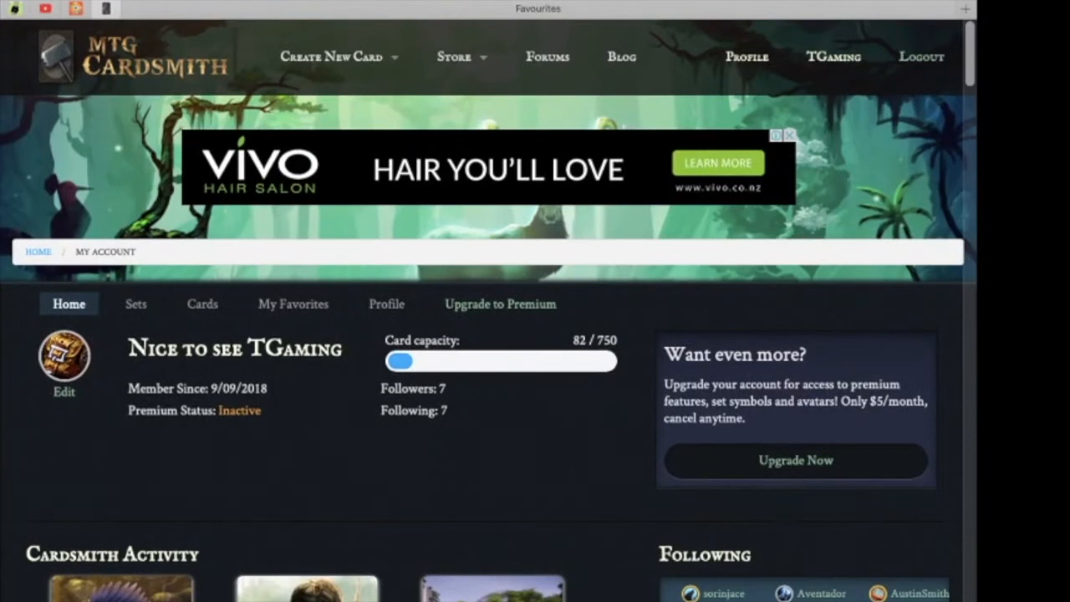
Browse the account's Sets and Cards lists.
left_click(136, 305)
scroll(137, 318, "down", 1)
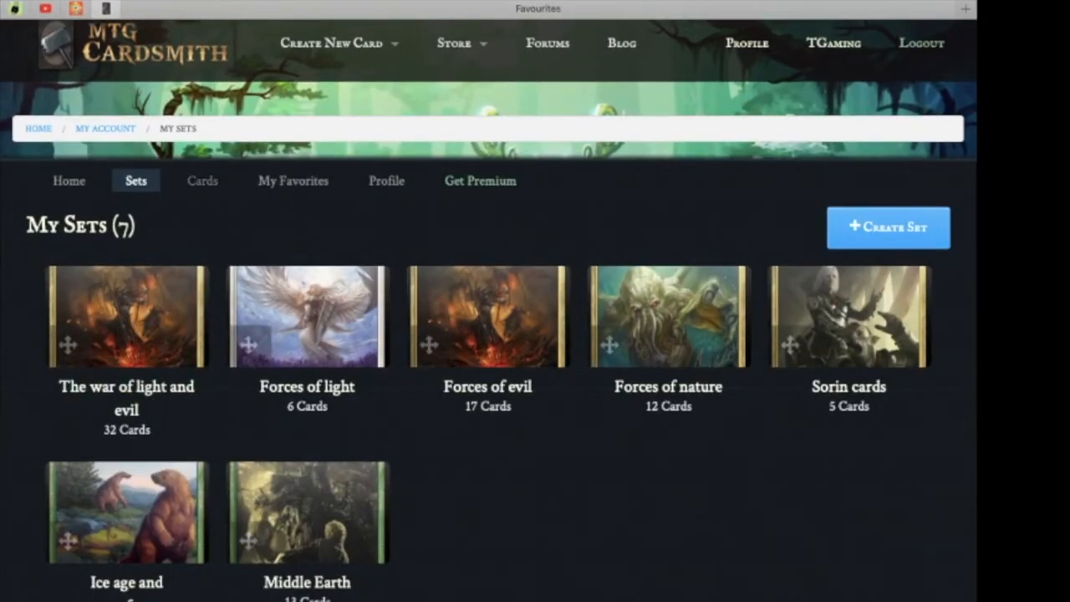
left_click(203, 180)
scroll(669, 451, "down", 4)
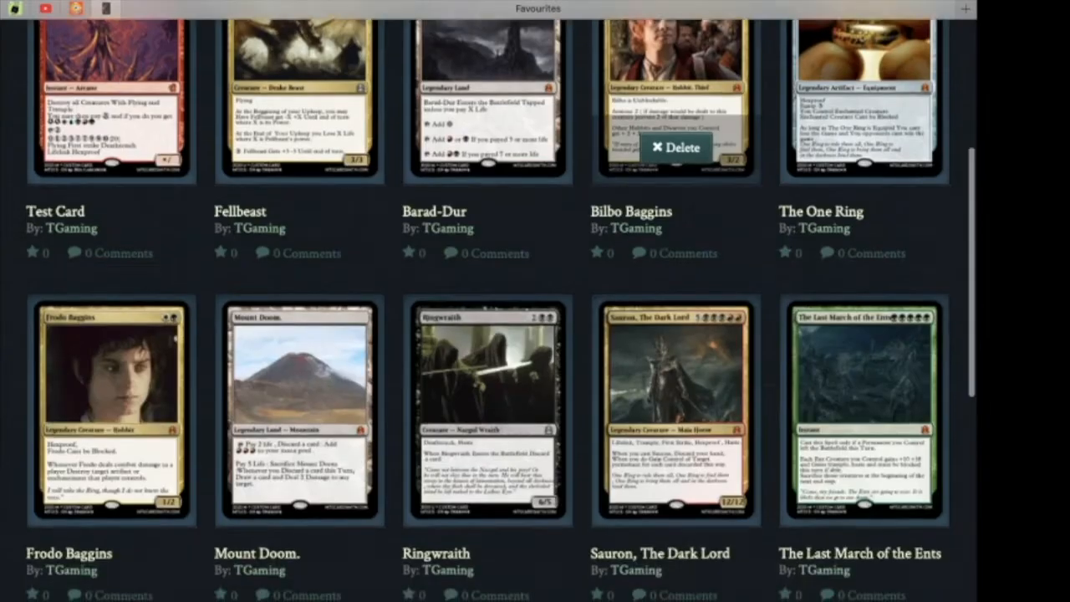
scroll(669, 335, "up", 4)
Open the public profile page and highlight the username and bio text.
left_click(293, 194)
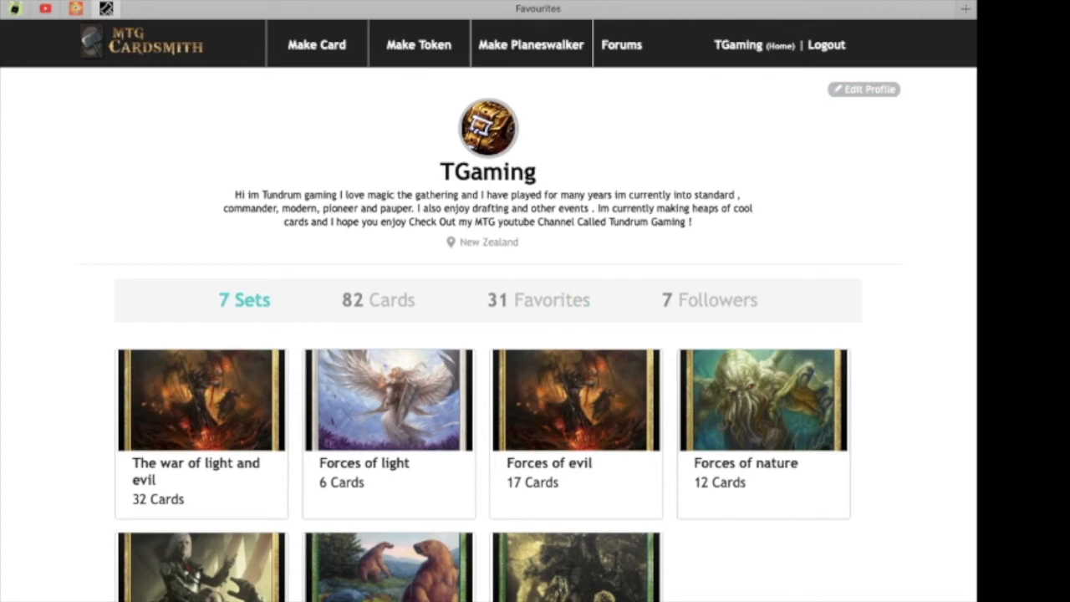
scroll(489, 311, "down", 1)
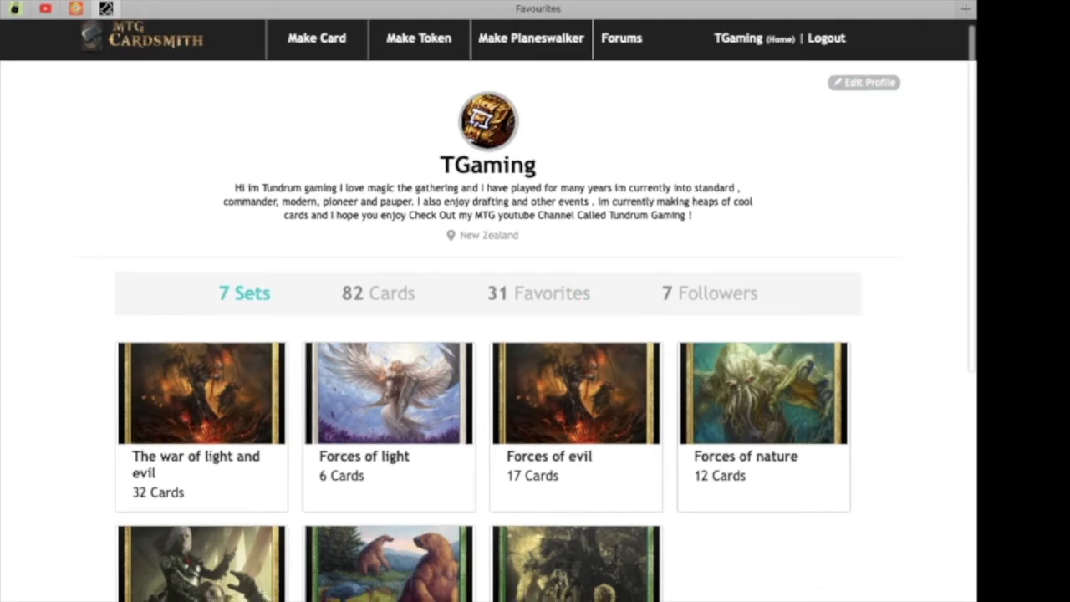
left_click_drag(440, 166, 537, 165)
left_click(539, 167)
left_click_drag(235, 188, 695, 219)
left_click(698, 220)
scroll(489, 311, "down", 1)
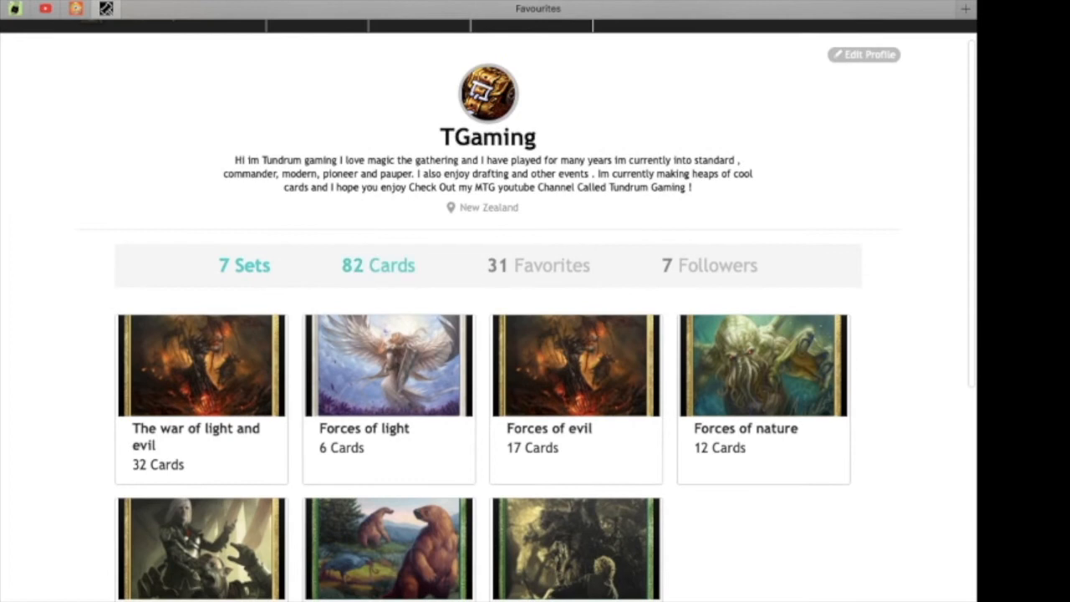
View the profile's Cards, Favorites and Followers sections.
left_click(378, 265)
scroll(378, 265, "down", 1)
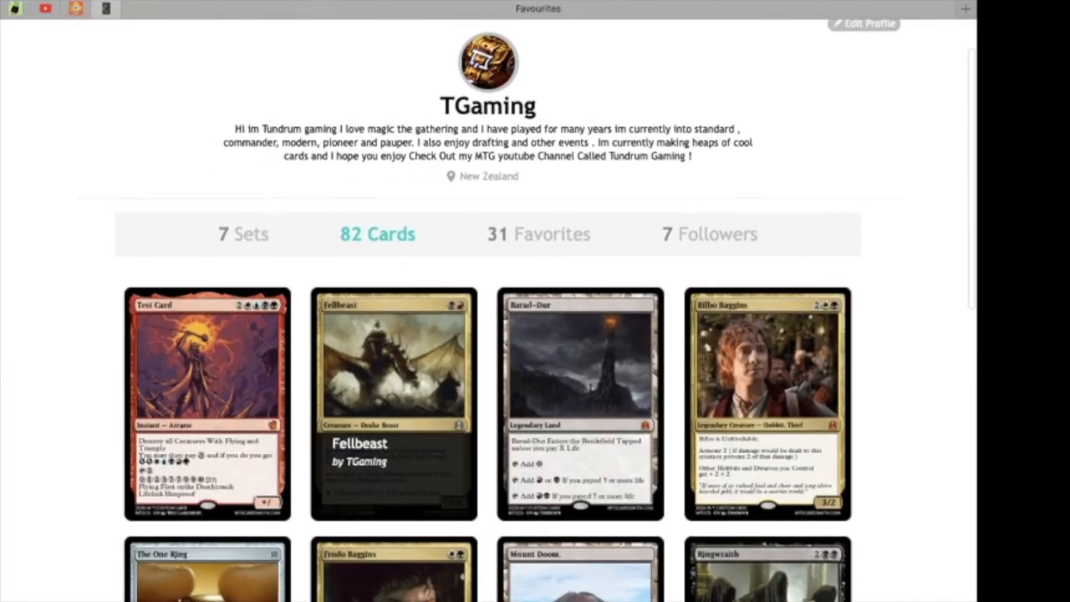
left_click(539, 234)
scroll(385, 401, "down", 3)
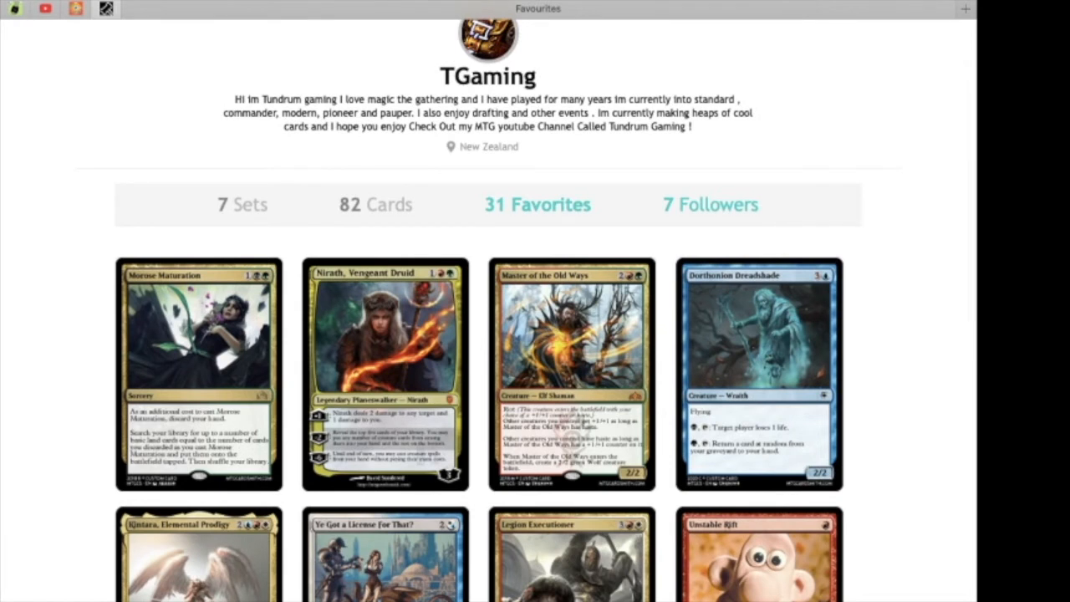
left_click(711, 205)
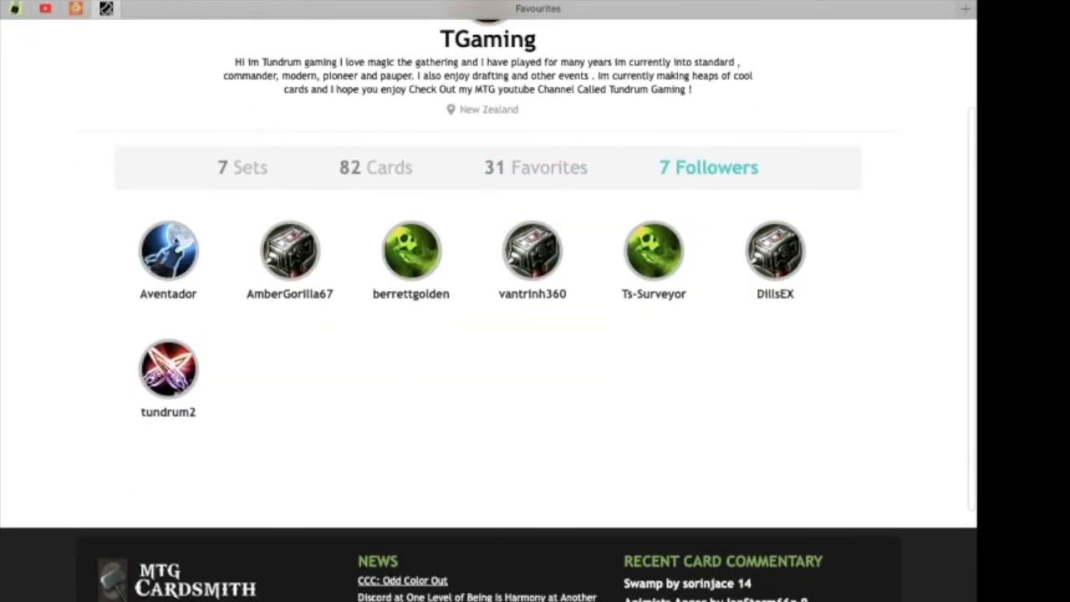
scroll(489, 335, "up", 3)
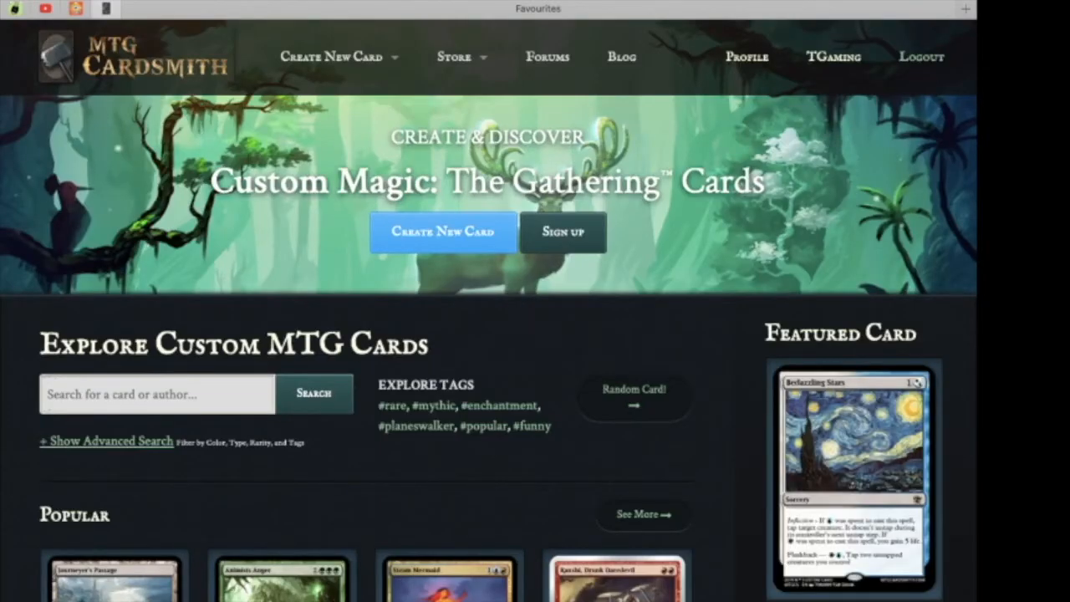
Search the site for cards matching Tundrum Gaming.
scroll(488, 310, "down", 4)
scroll(488, 310, "up", 2)
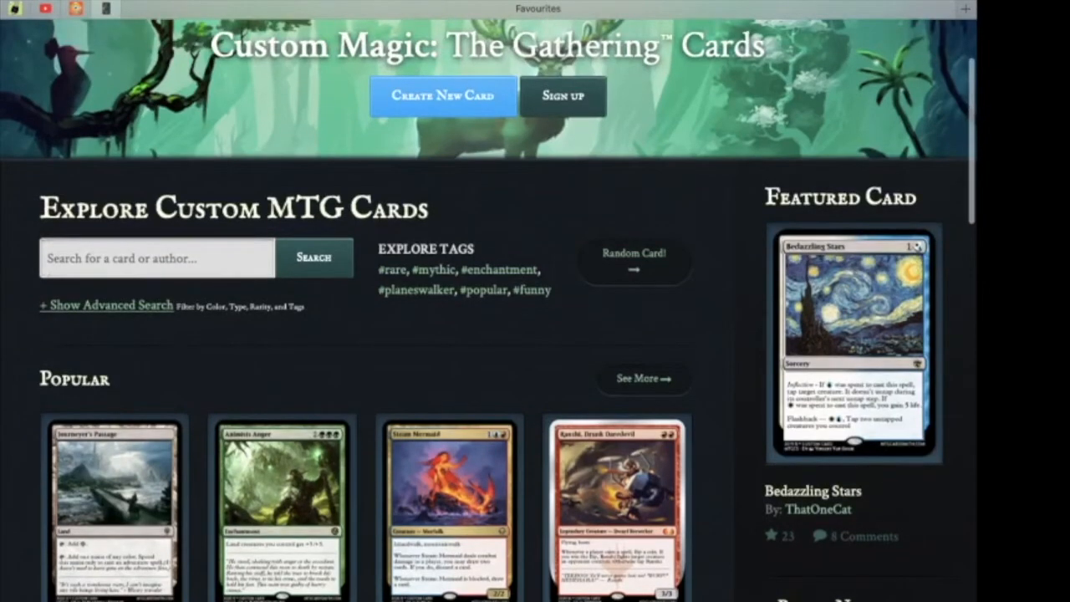
left_click(157, 258)
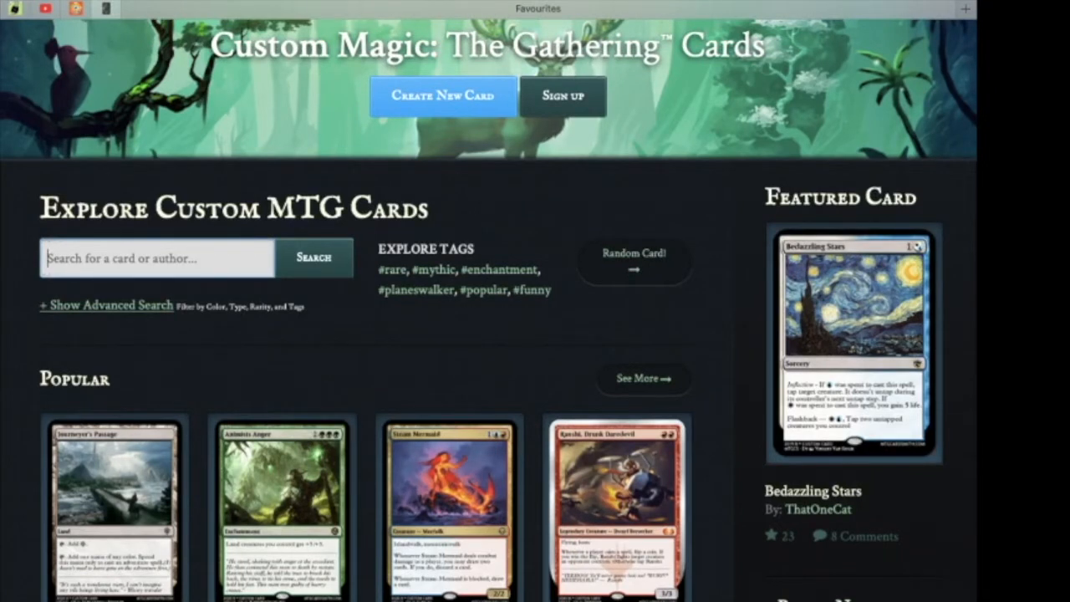
type("Tundrum ")
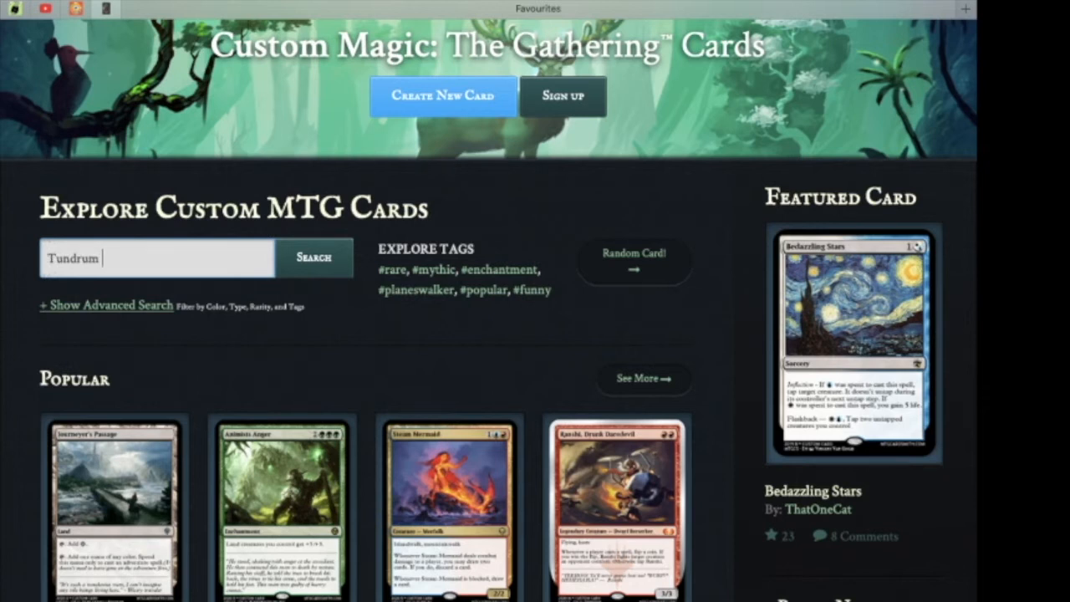
type("Gaming")
scroll(502, 334, "down", 5)
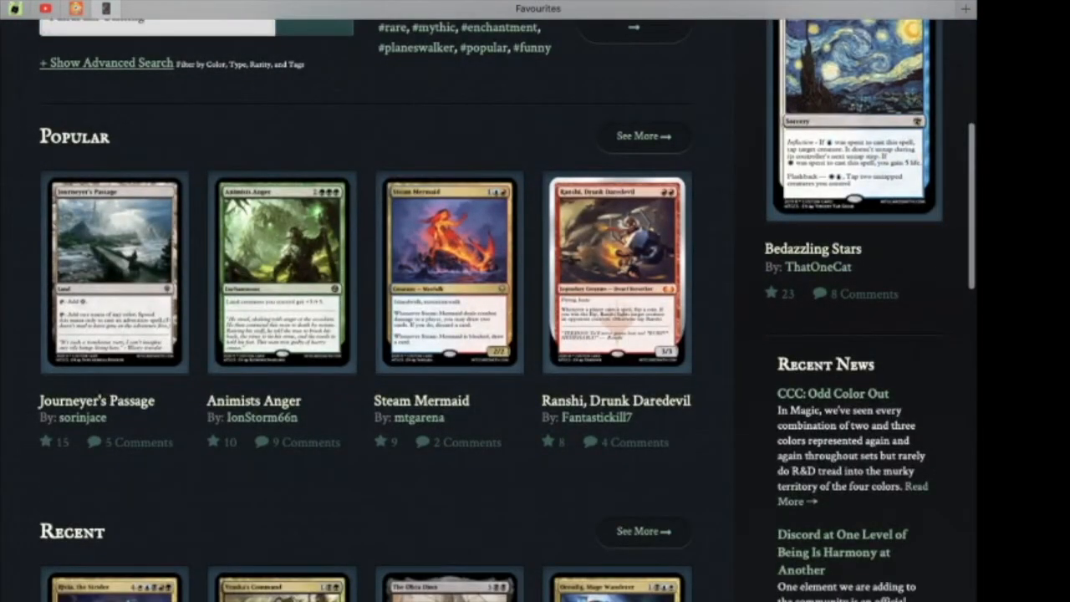
scroll(507, 301, "down", 5)
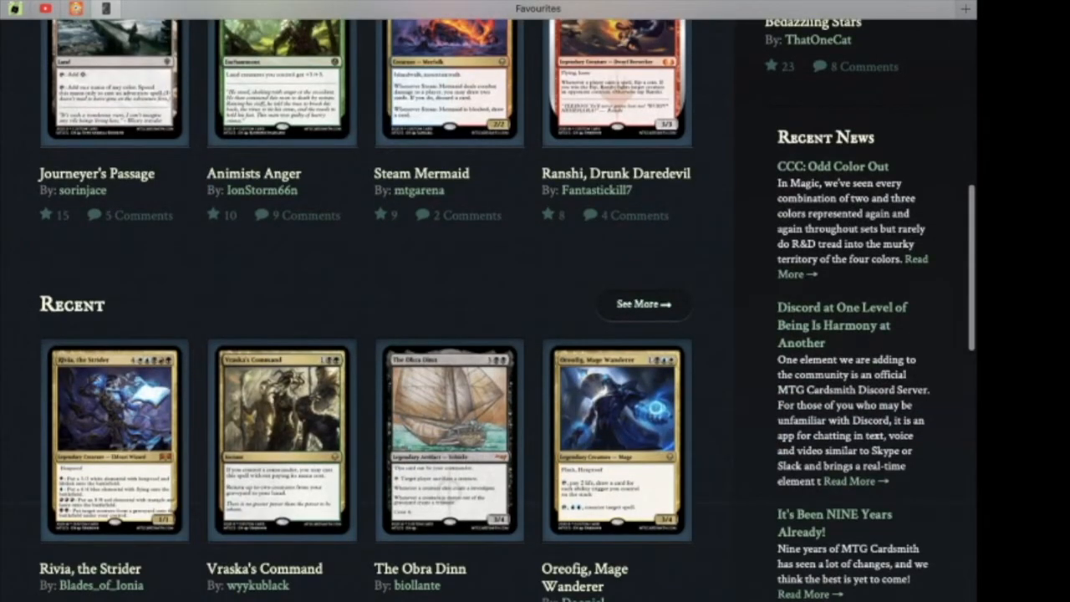
scroll(507, 301, "up", 7)
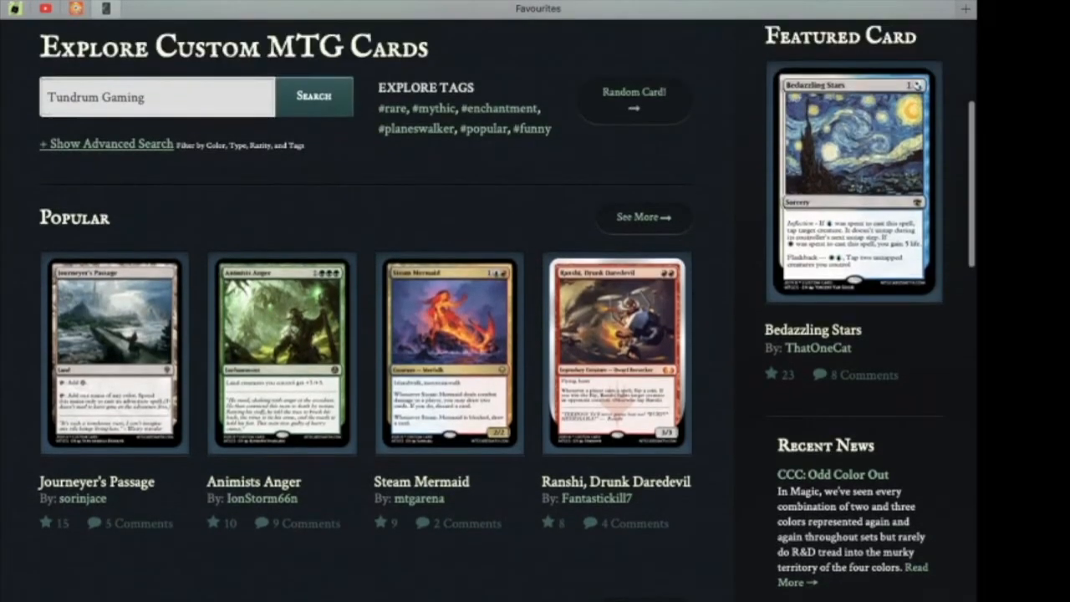
scroll(489, 301, "up", 3)
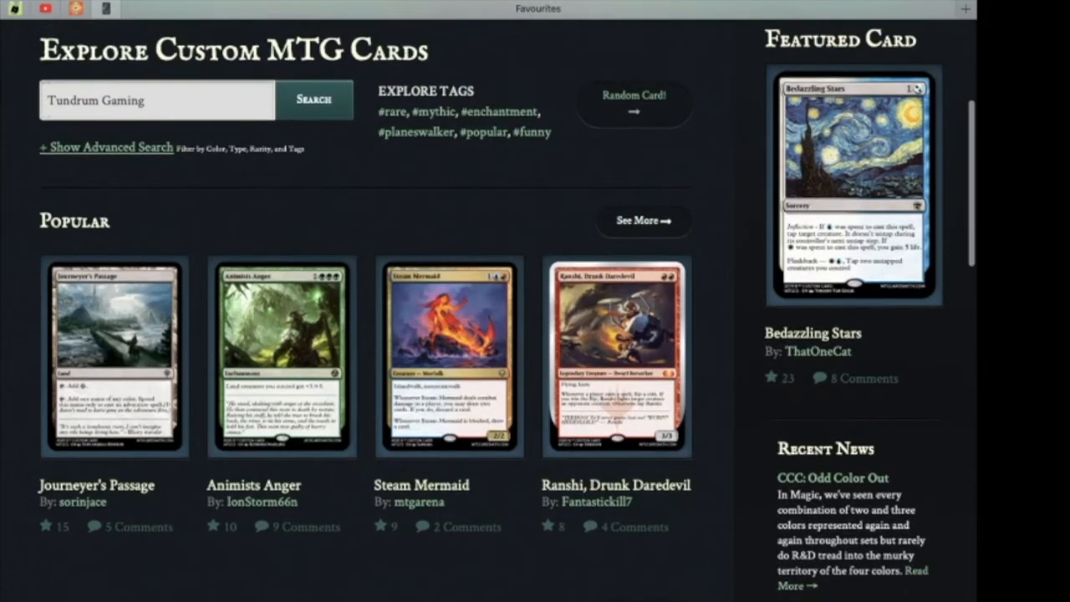
scroll(490, 301, "up", 3)
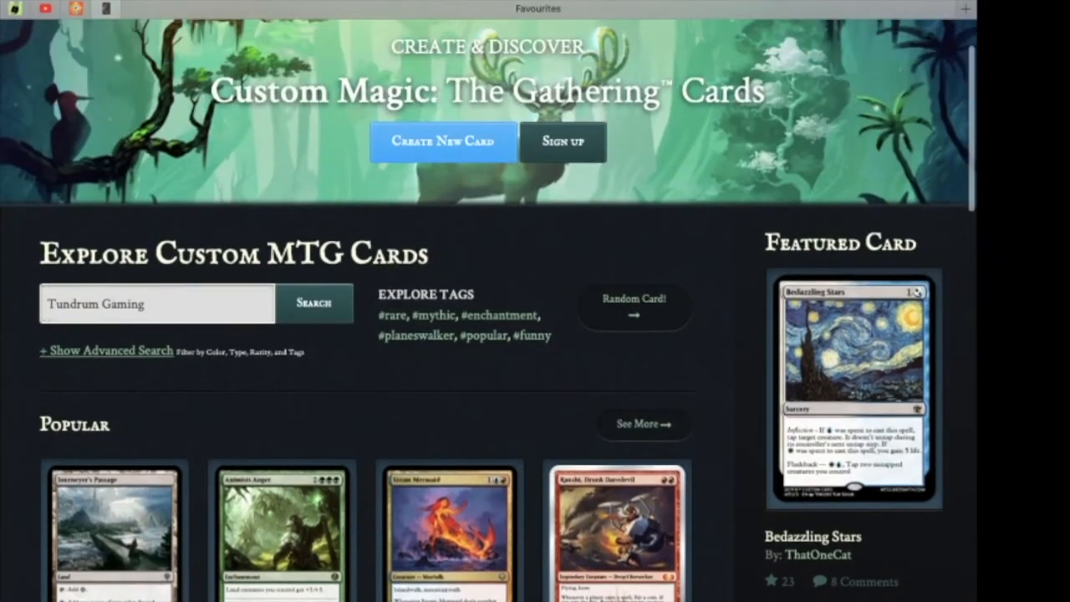
key("Return")
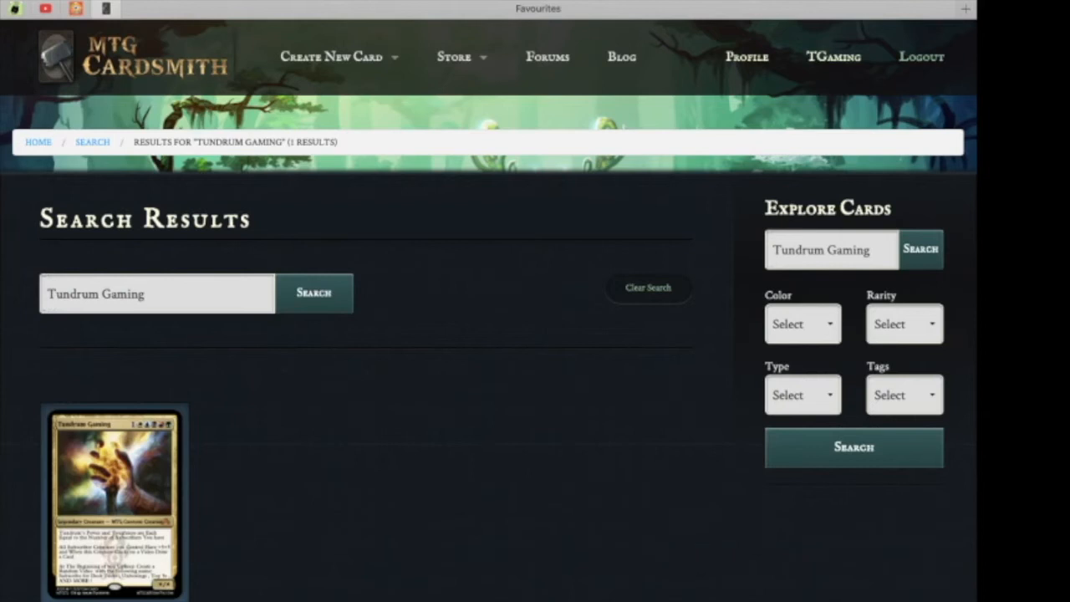
Scroll through the search results and return to the home page.
scroll(490, 301, "down", 5)
scroll(489, 301, "down", 1)
scroll(489, 301, "up", 6)
key("super+bracketleft")
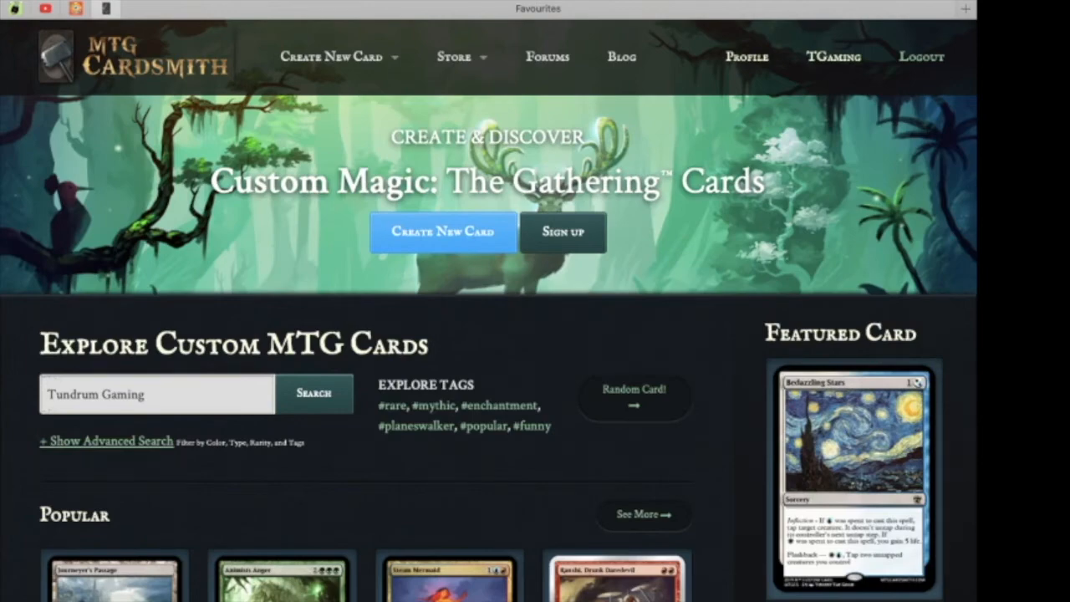
scroll(489, 301, "down", 2)
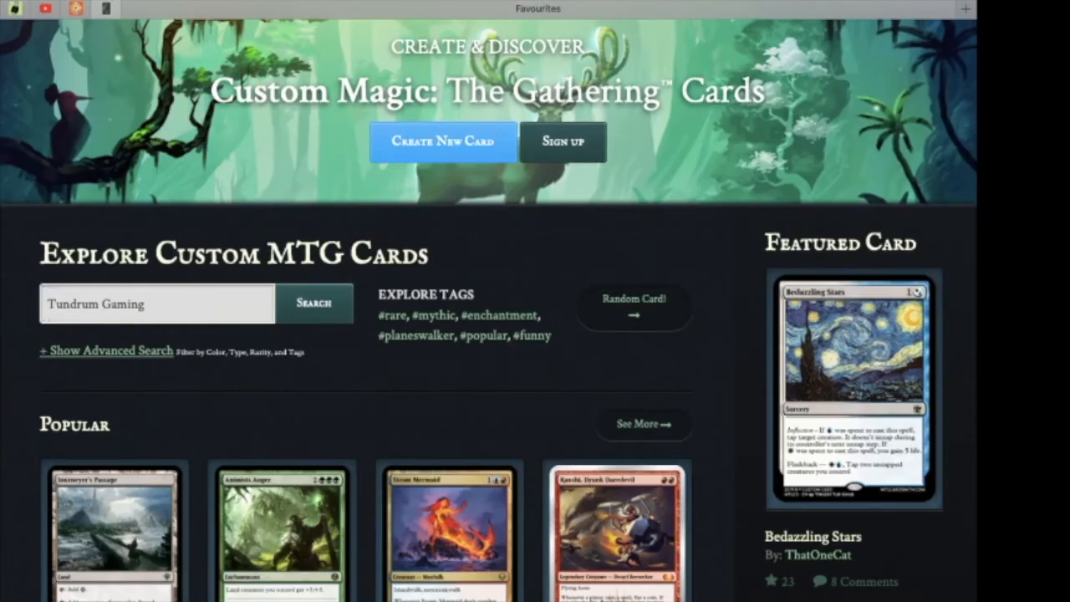
scroll(489, 301, "up", 2)
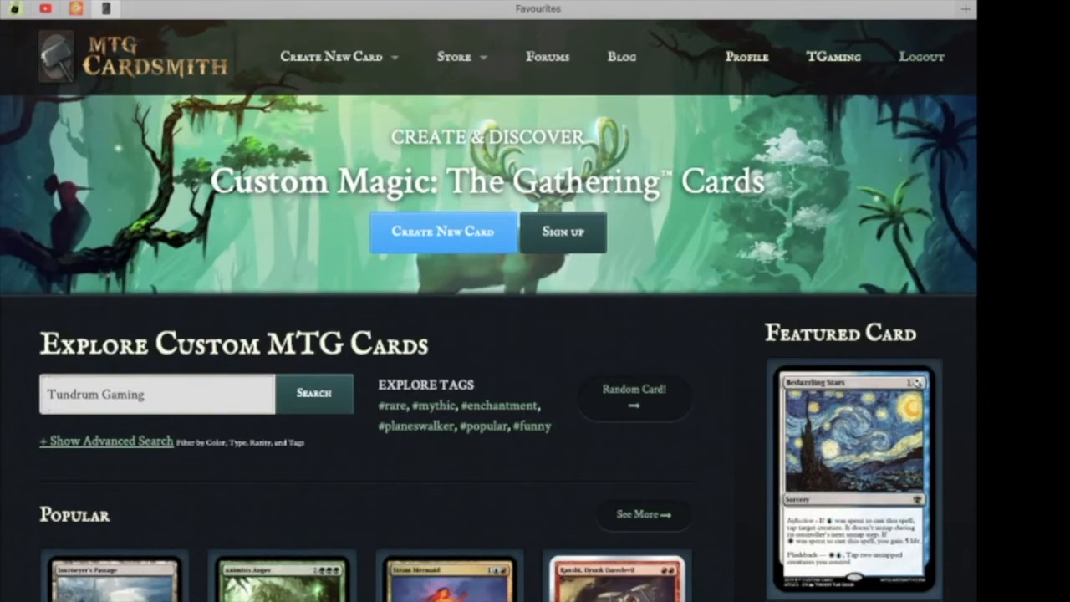
Open the card maker and upload an artwork image into the artwork cropper.
mouse_move(454, 56)
mouse_move(332, 57)
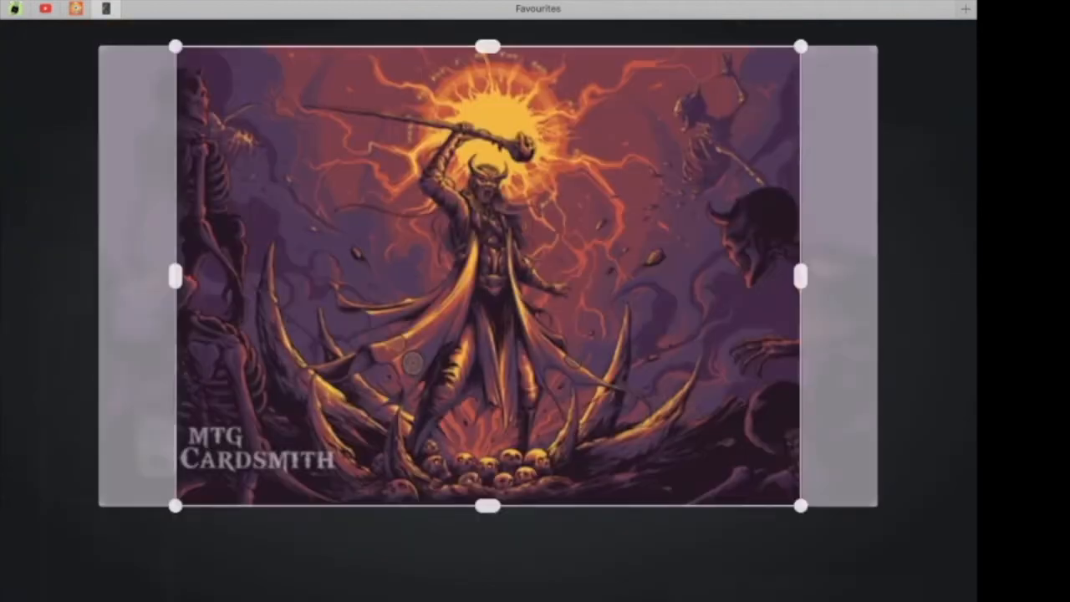
mouse_move(488, 276)
left_mouse_down()
mouse_move(563, 276)
mouse_move(414, 276)
mouse_move(552, 276)
mouse_move(483, 276)
left_mouse_up()
mouse_move(171, 505)
left_mouse_down()
mouse_move(186, 494)
mouse_move(174, 503)
left_mouse_up()
left_click_drag(485, 276, 411, 275)
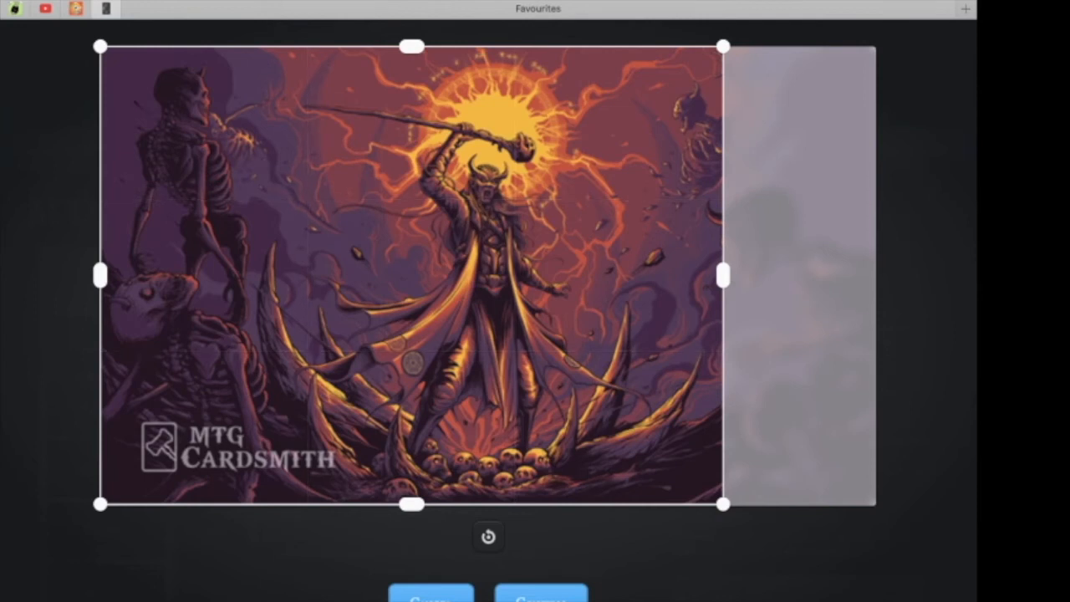
mouse_move(411, 276)
left_mouse_down()
mouse_move(435, 275)
mouse_move(415, 275)
left_mouse_up()
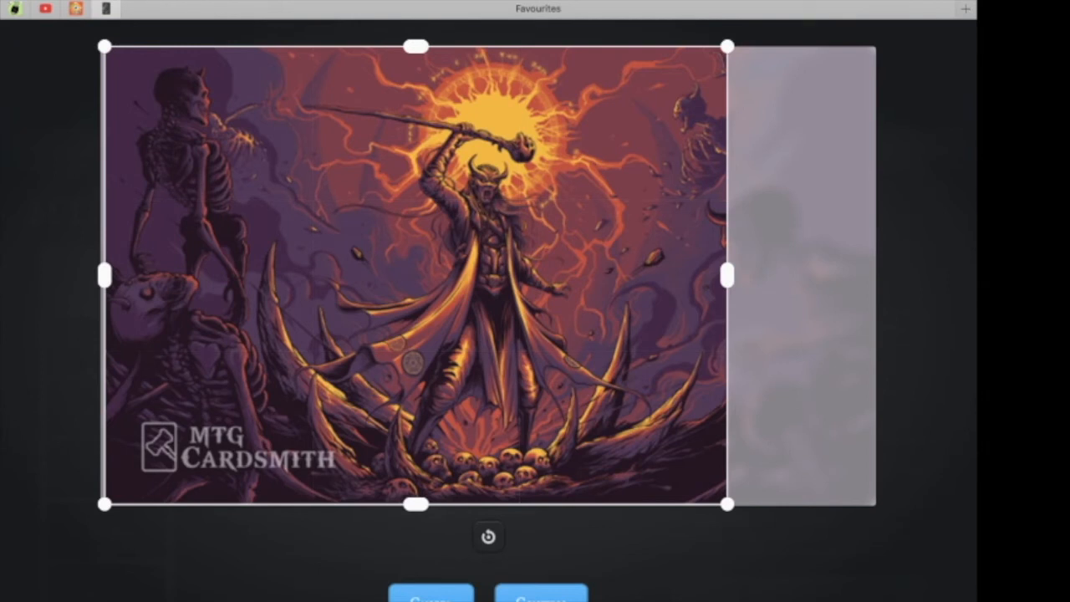
Crop the artwork around the central hammer-wielding figure, save the crop and continue to the card editor.
left_click_drag(413, 362, 457, 361)
left_click_drag(148, 504, 294, 399)
left_click_drag(533, 399, 530, 356)
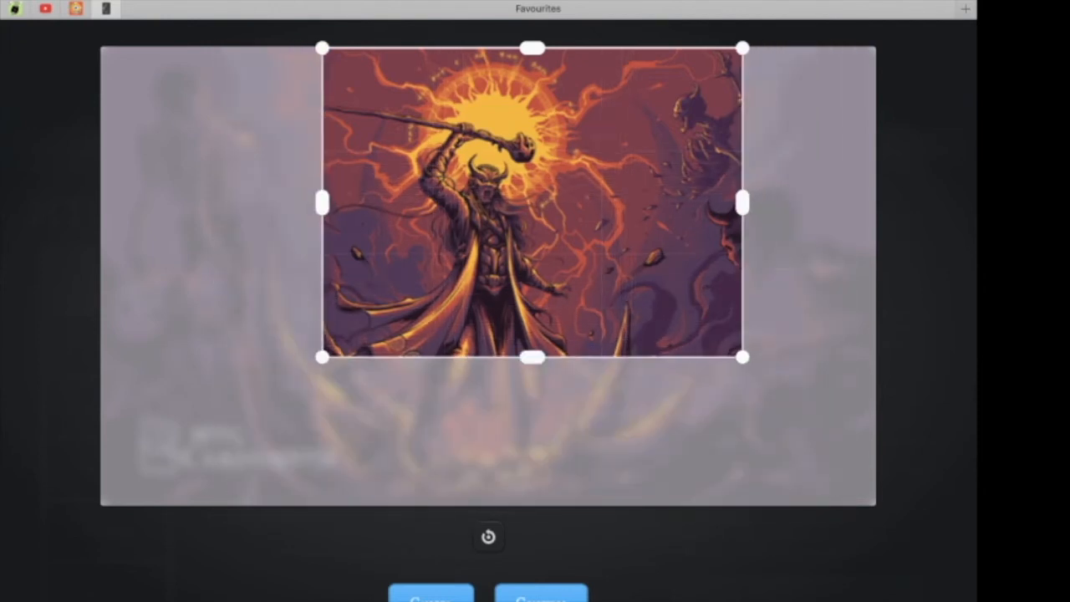
left_click_drag(322, 356, 262, 401)
left_click_drag(501, 225, 507, 257)
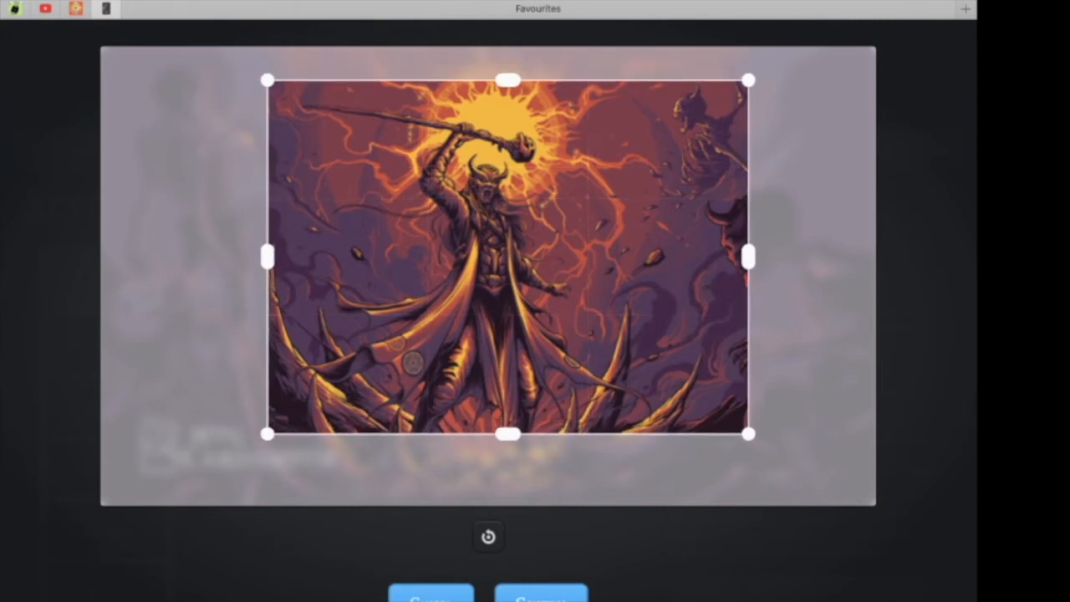
left_click(541, 595)
scroll(327, 414, "down", 2)
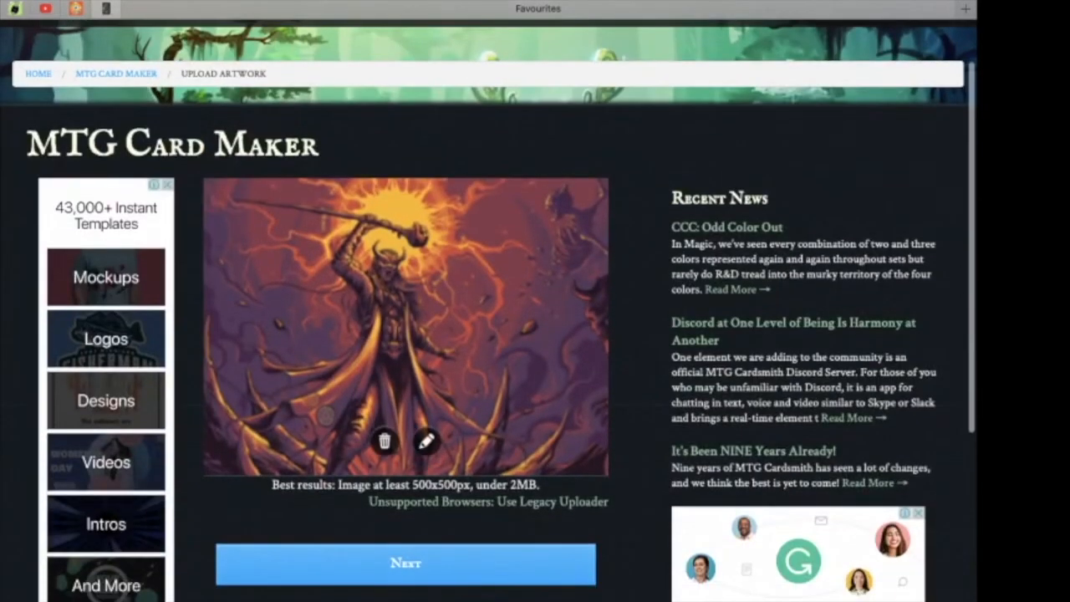
left_click(406, 563)
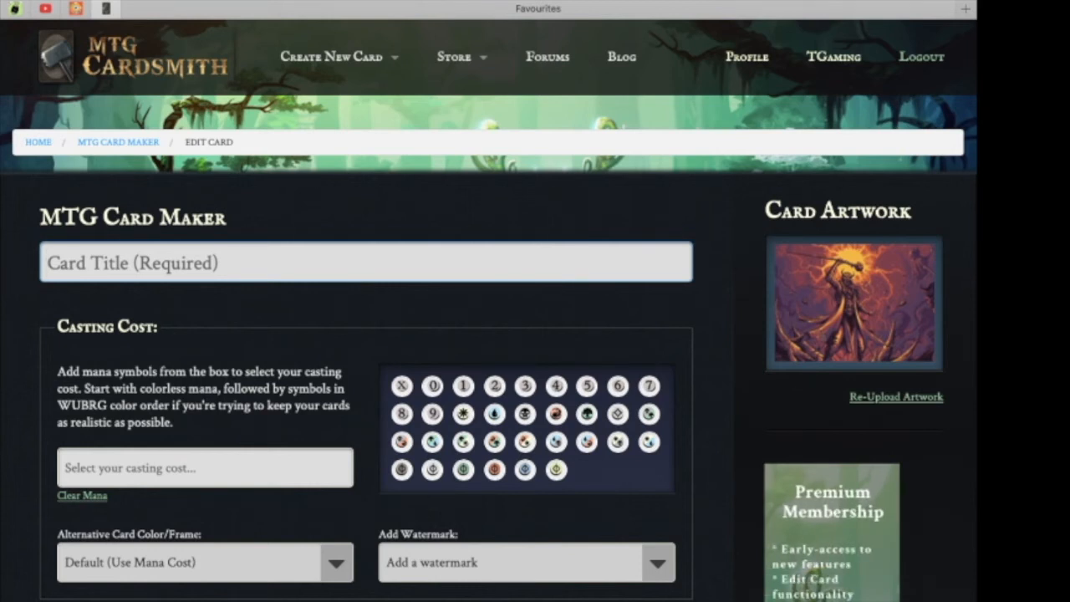
Enter the card title A test card.
type("A test card")
scroll(535, 335, "down", 1)
key("Tab")
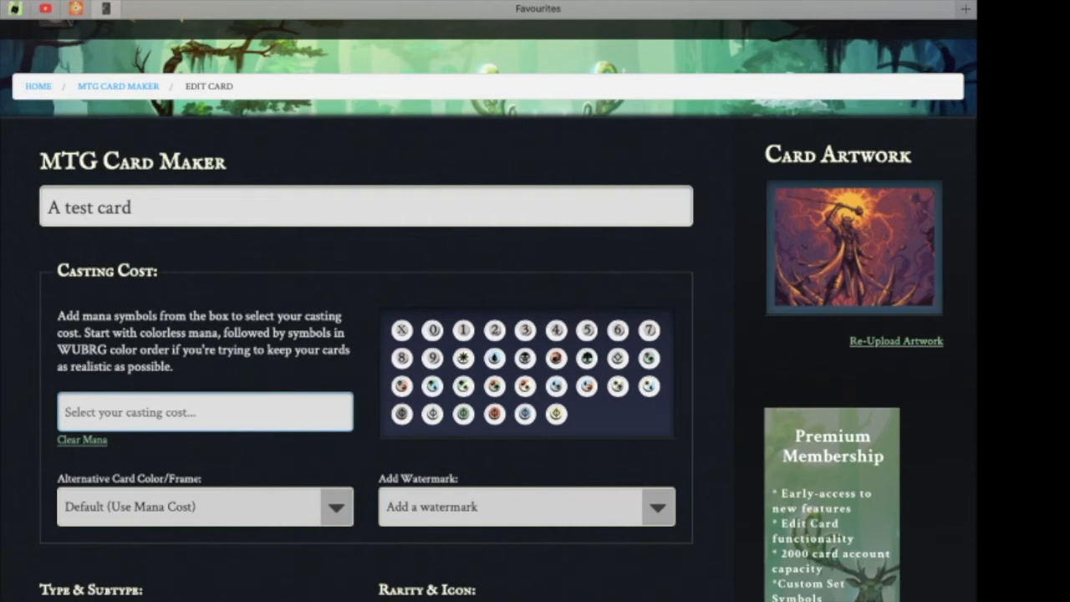
Set the casting cost to {2}{w}{u}{b}{r}{g}.
scroll(488, 301, "down", 3)
type("{2}{w}{u}{b}{r}{g}")
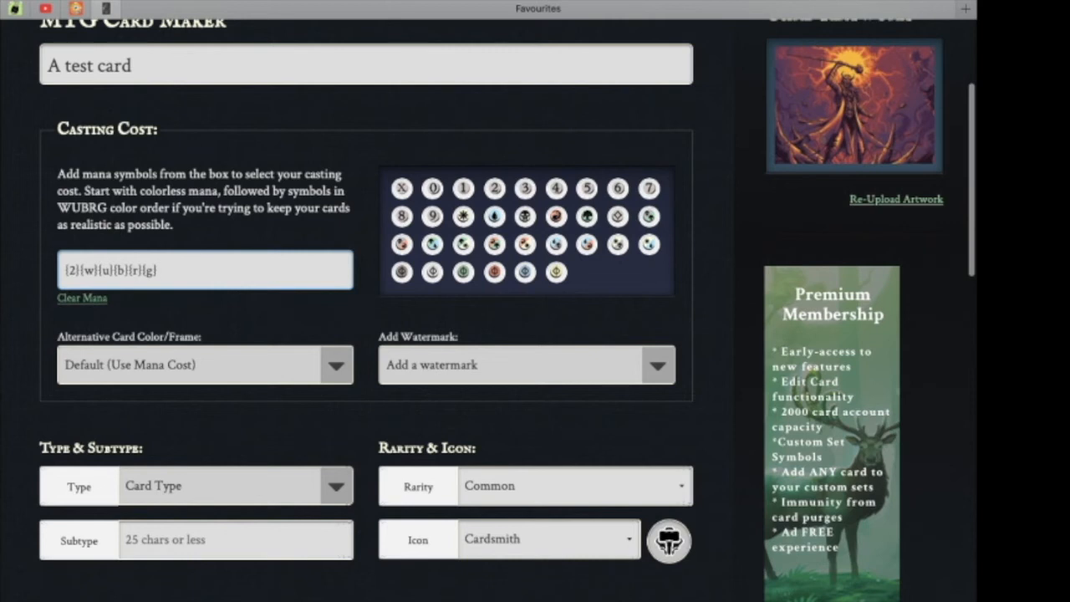
Set the alternative card color/frame to Red (Legendary).
scroll(506, 301, "down", 1)
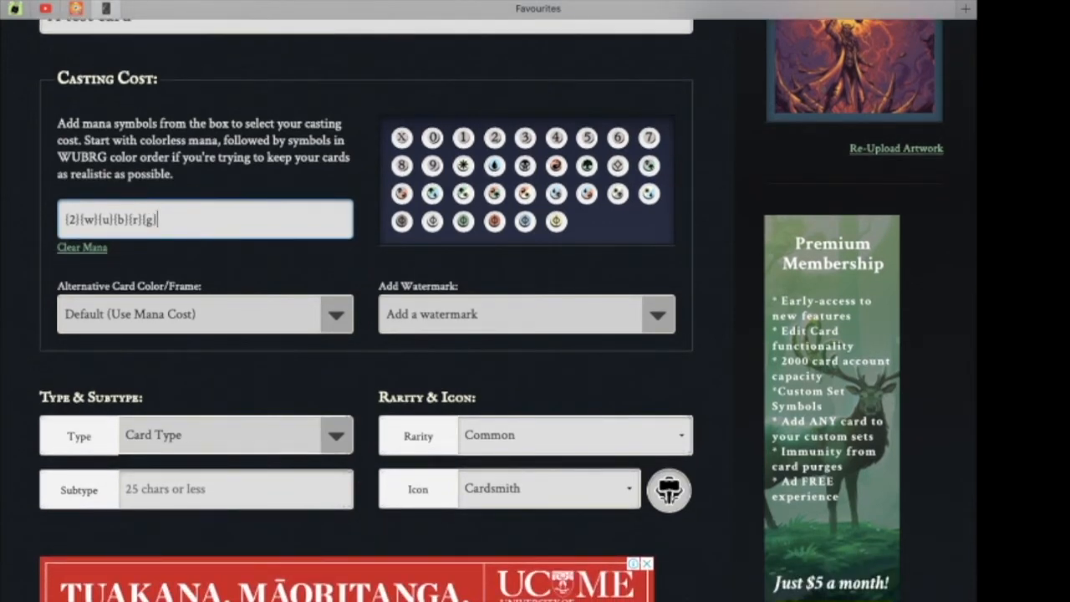
left_click(205, 315)
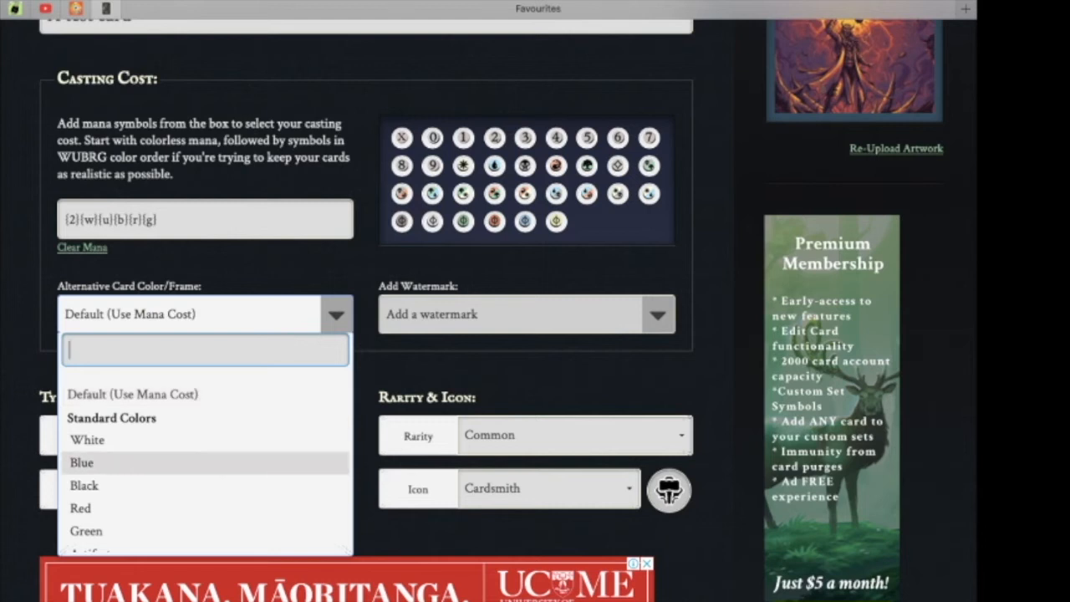
scroll(205, 463, "down", 10)
scroll(205, 468, "down", 10)
scroll(205, 468, "down", 8)
scroll(205, 468, "up", 4)
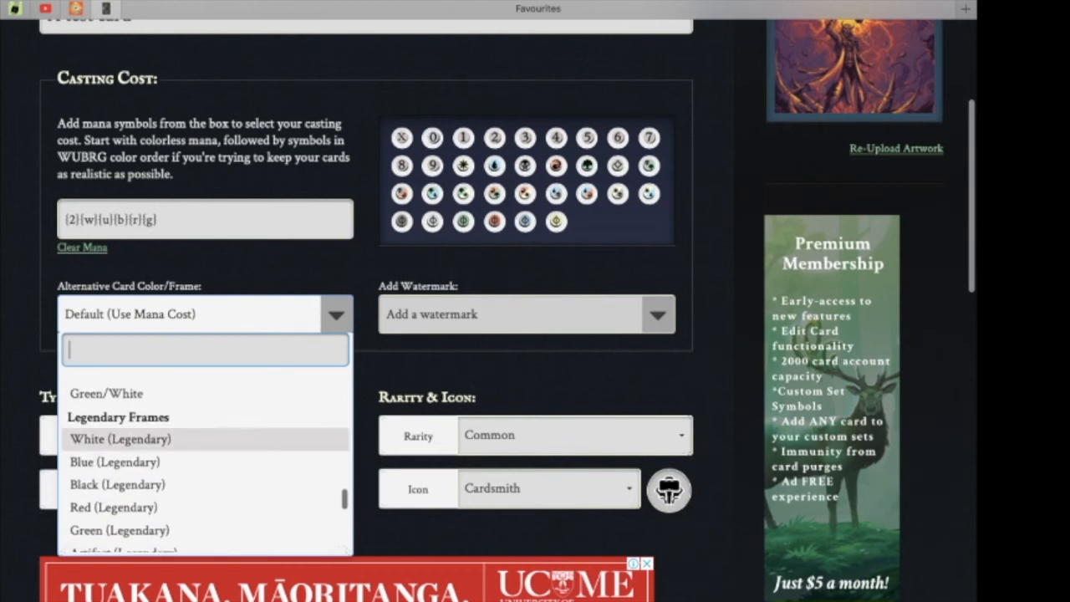
scroll(205, 451, "down", 1)
scroll(205, 469, "down", 4)
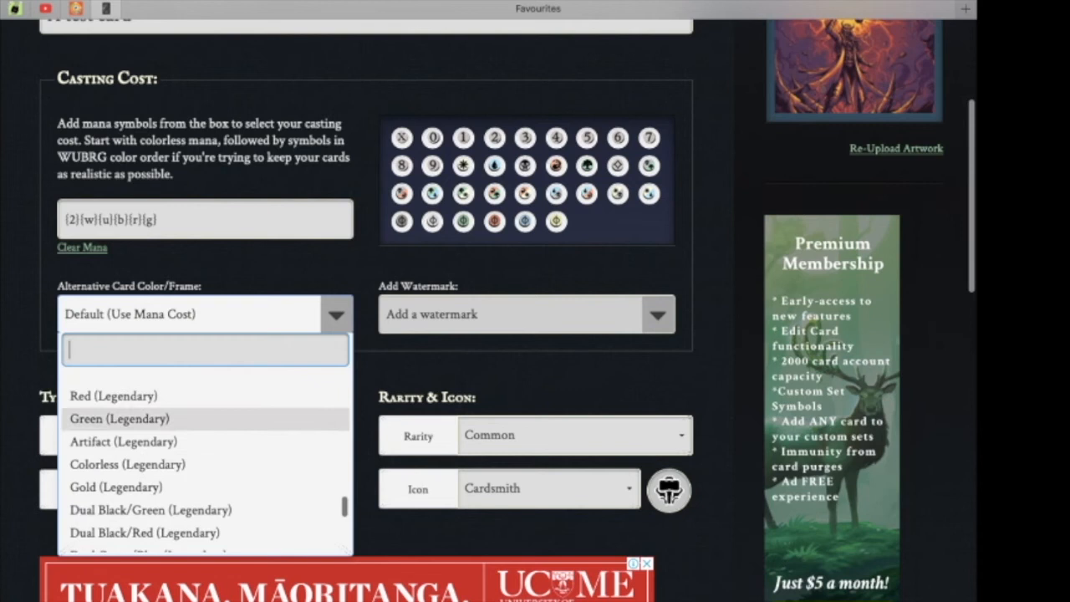
left_click(114, 397)
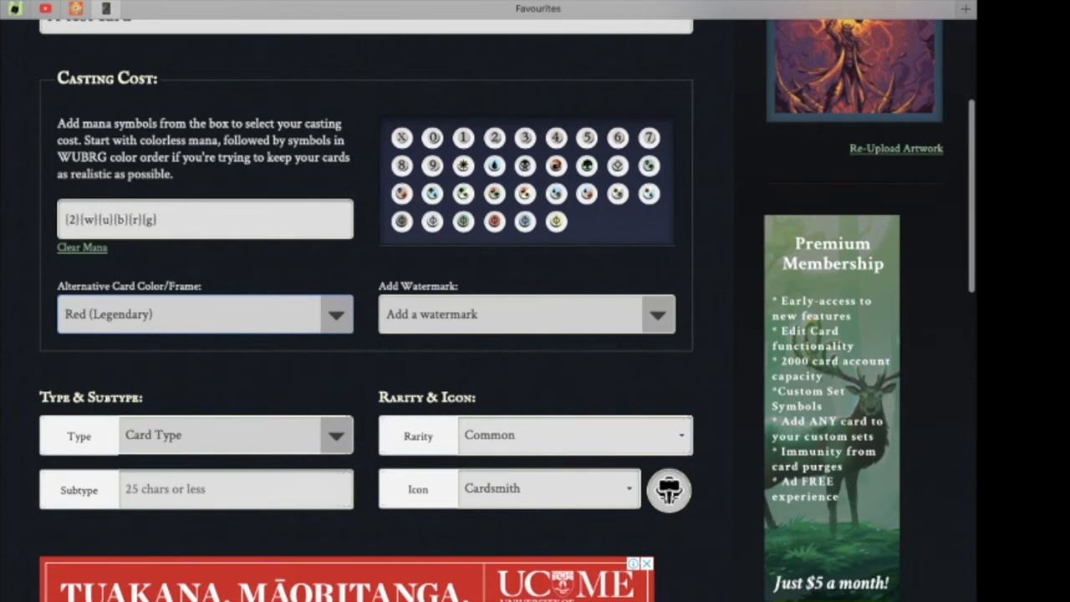
Browse the card type list and set the card type to Instant.
scroll(504, 301, "down", 4)
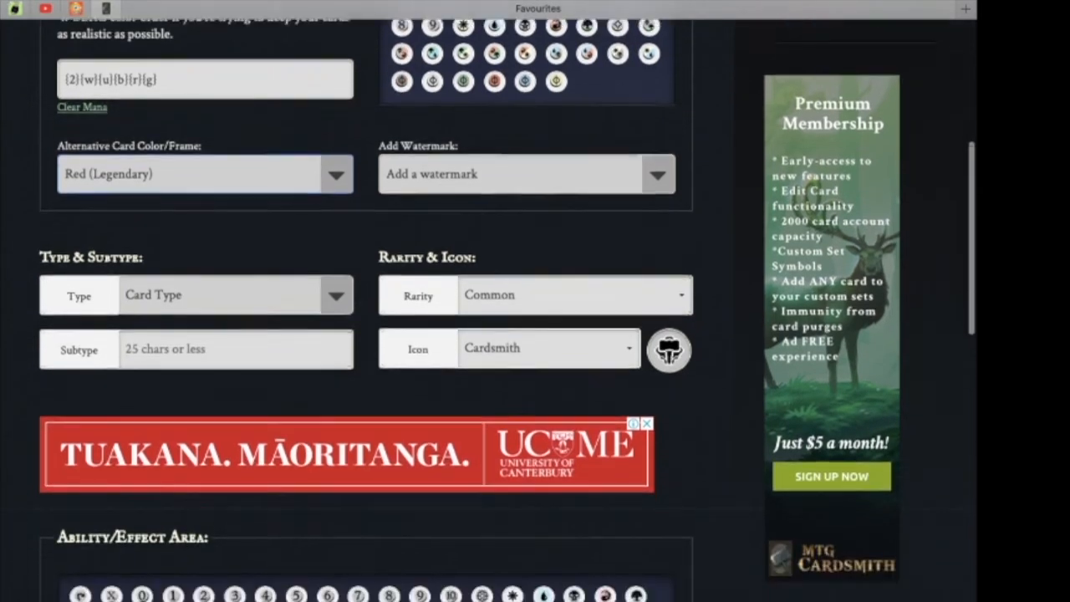
scroll(504, 301, "up", 1)
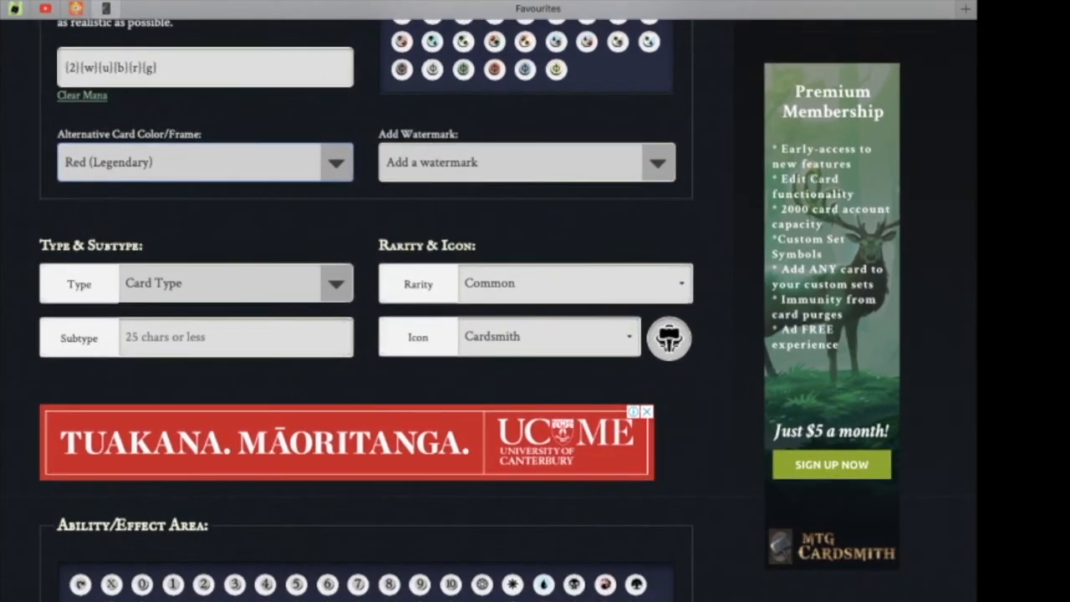
left_click(234, 284)
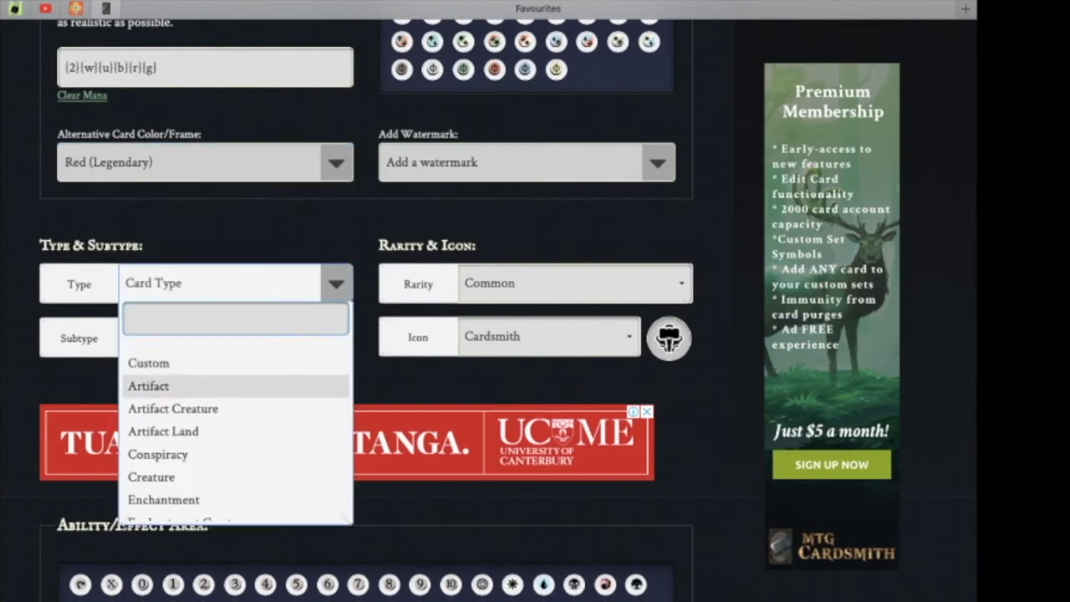
scroll(236, 433, "down", 2)
scroll(235, 433, "down", 2)
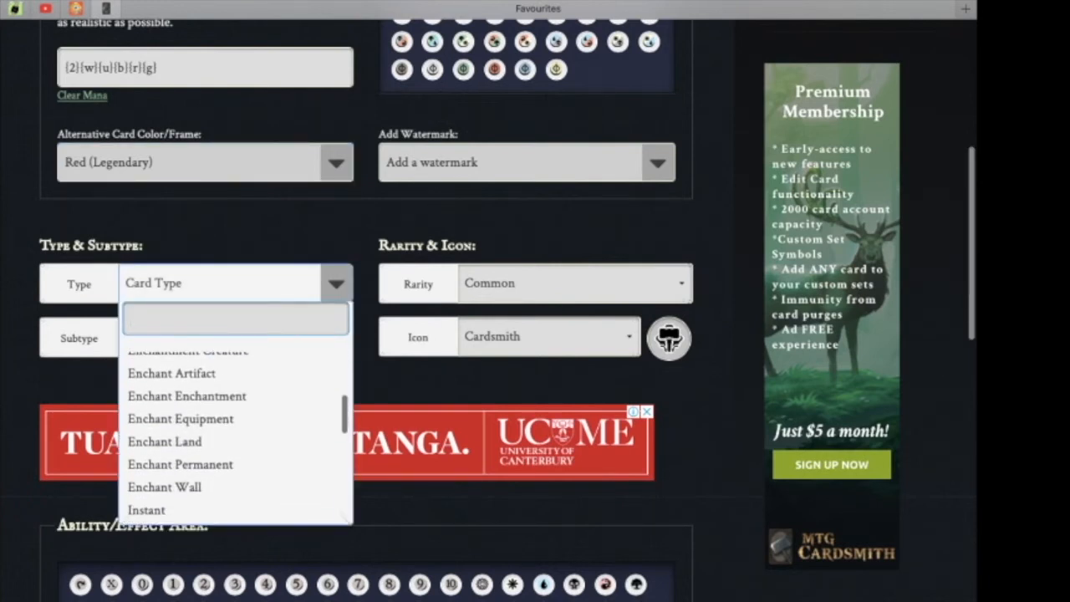
scroll(236, 433, "down", 3)
scroll(236, 433, "down", 3)
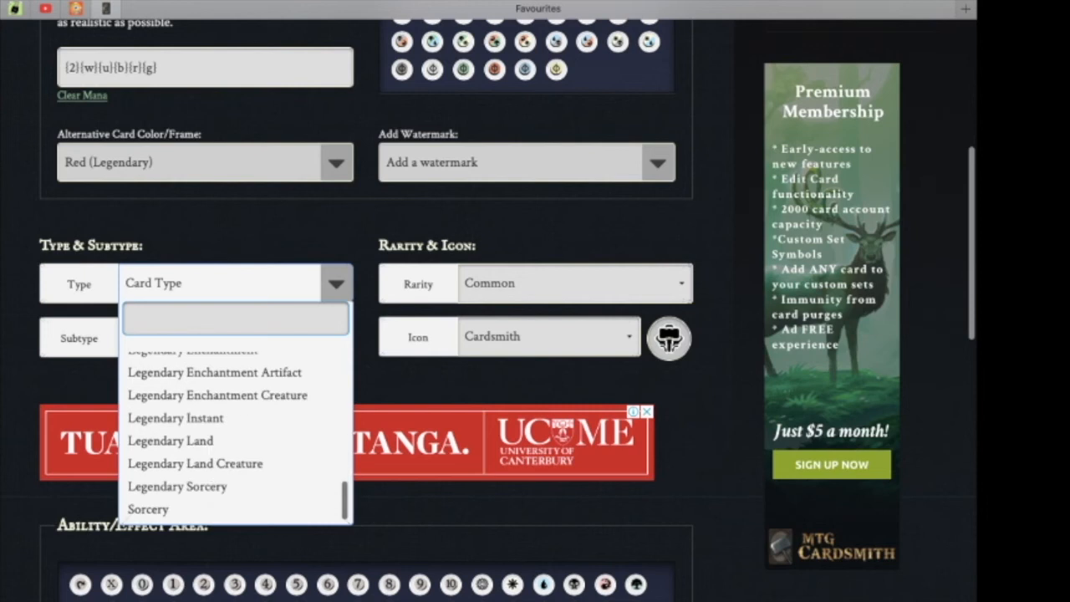
scroll(236, 432, "up", 5)
scroll(235, 432, "down", 5)
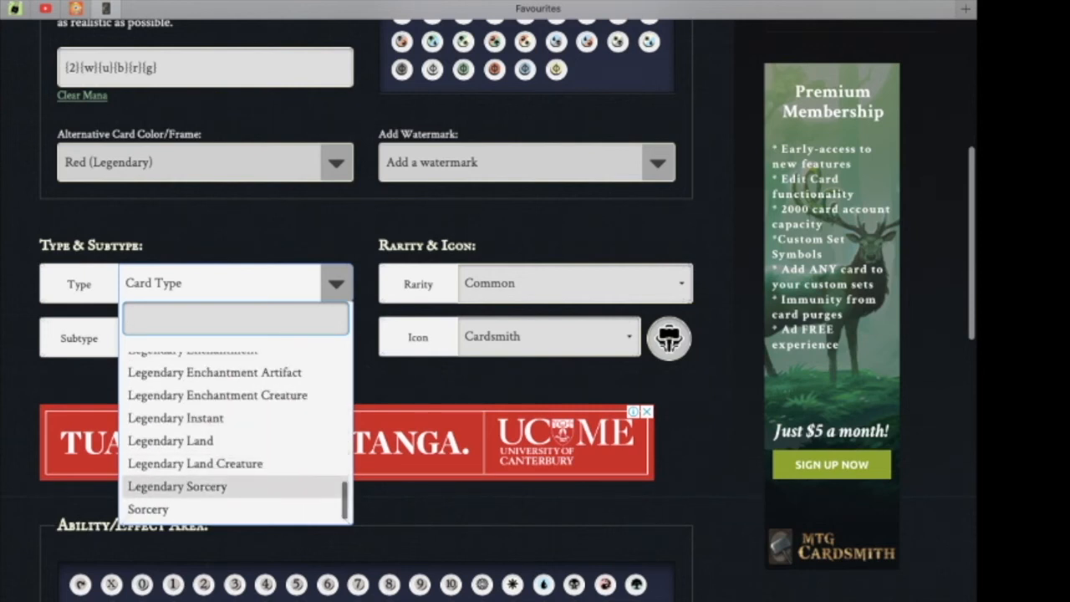
scroll(235, 452, "up", 5)
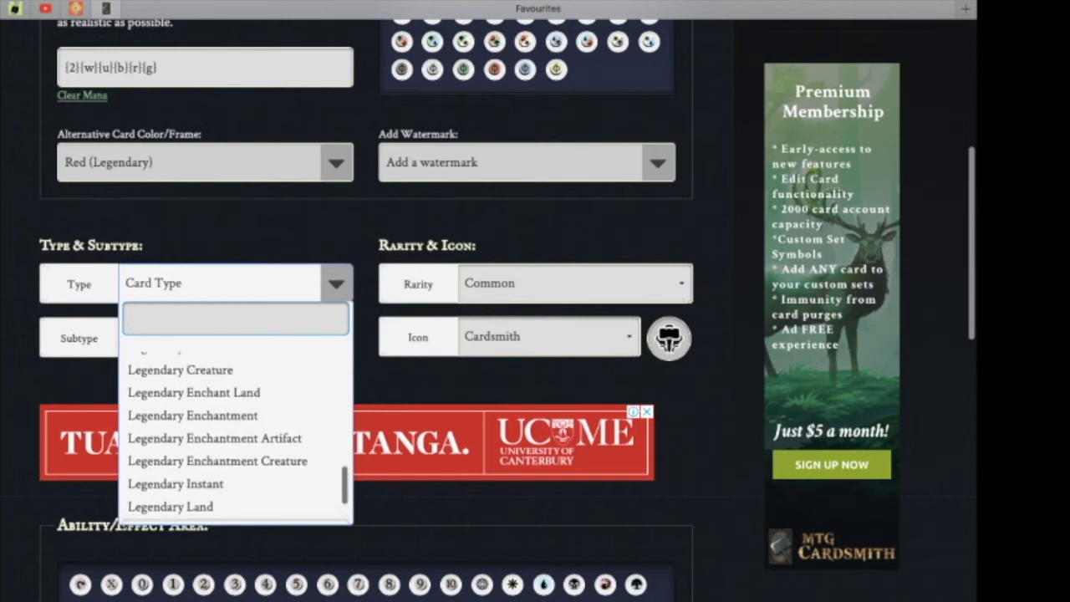
scroll(236, 433, "up", 4)
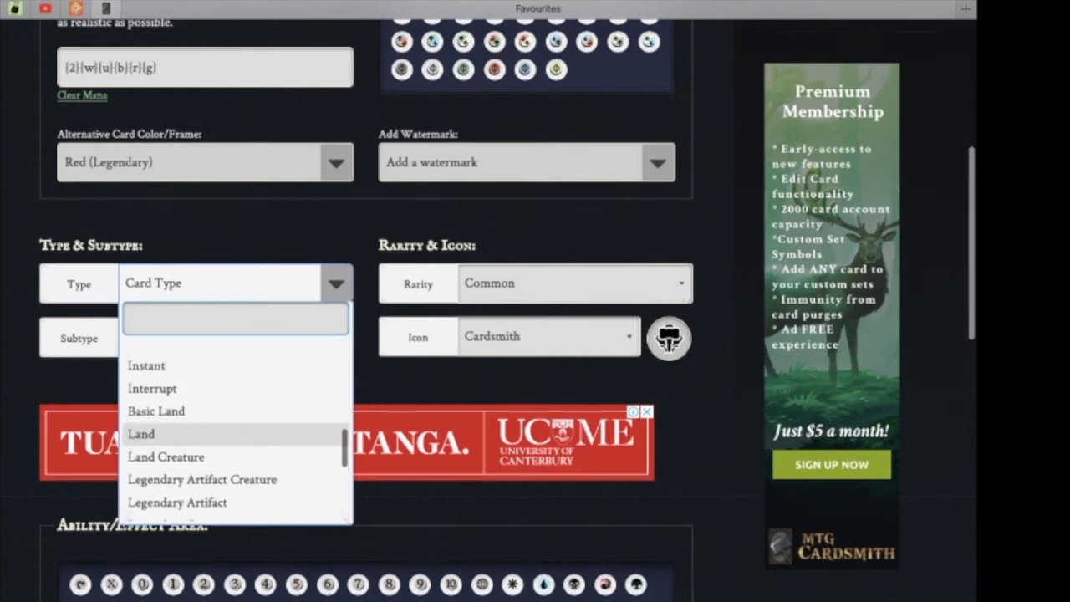
left_click(147, 410)
Enter Arcane as the card's subtype.
left_click(236, 338)
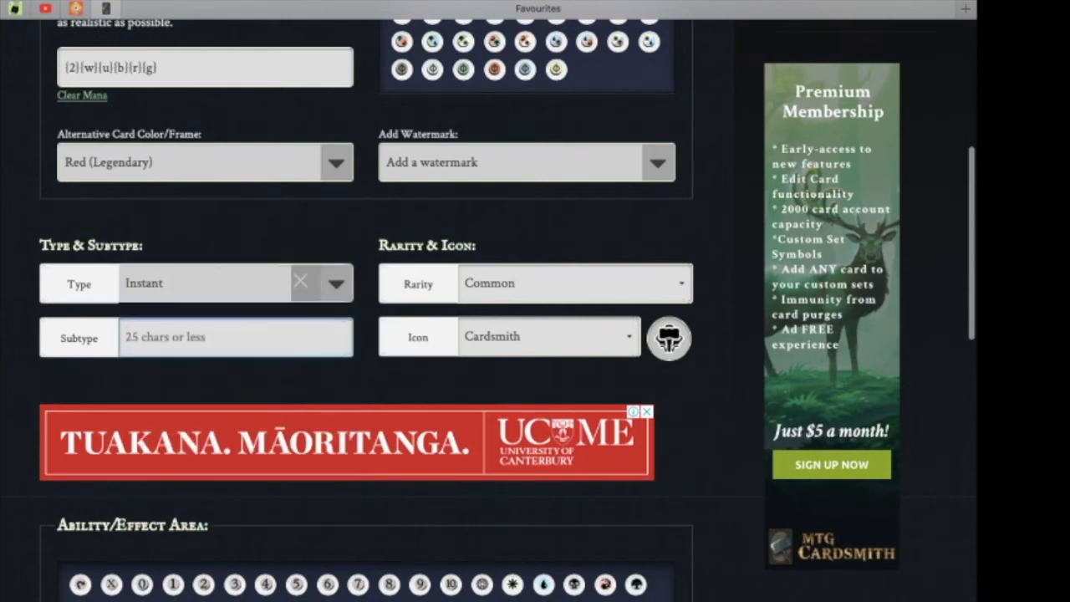
type("A")
key("BackSpace")
type("Arcane")
left_click(366, 368)
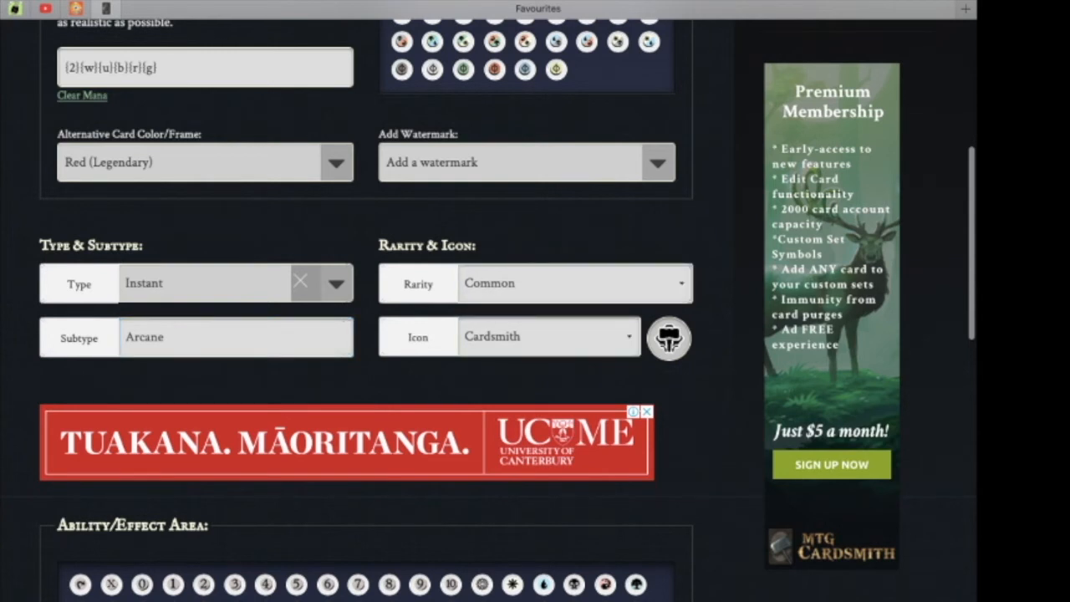
Set the rarity to Mythic Rare and the set icon to Squirreltopia.
left_click(575, 284)
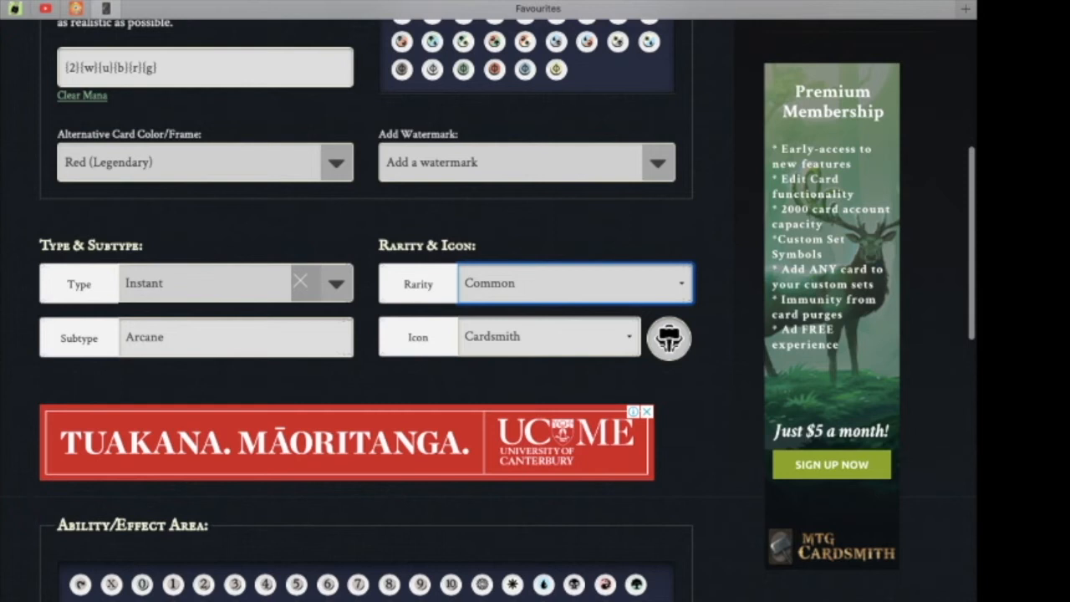
left_click(535, 336)
left_click(549, 337)
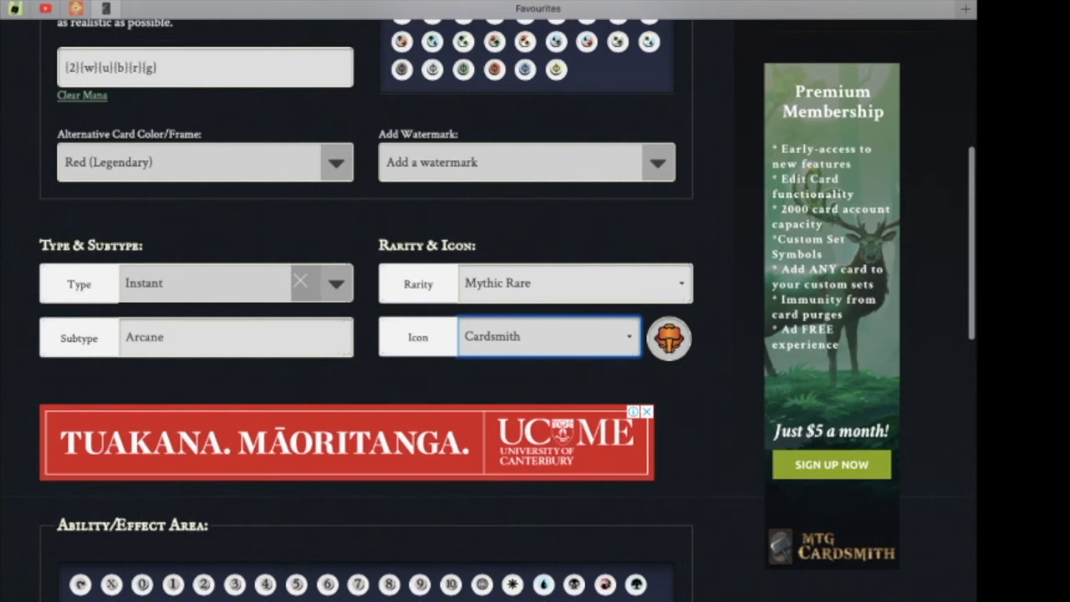
key("Down")
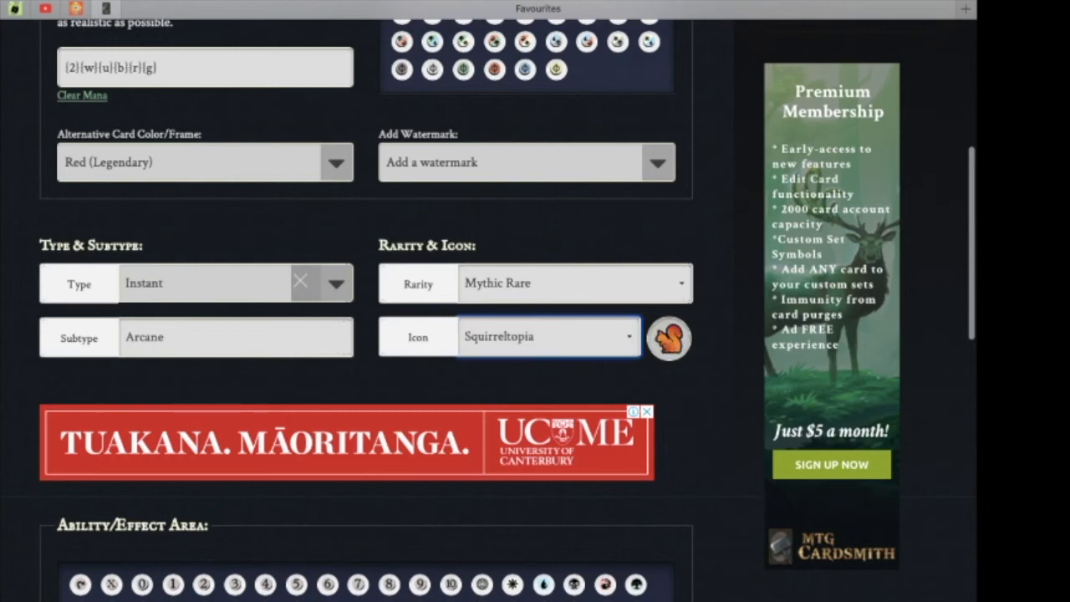
scroll(508, 310, "down", 4)
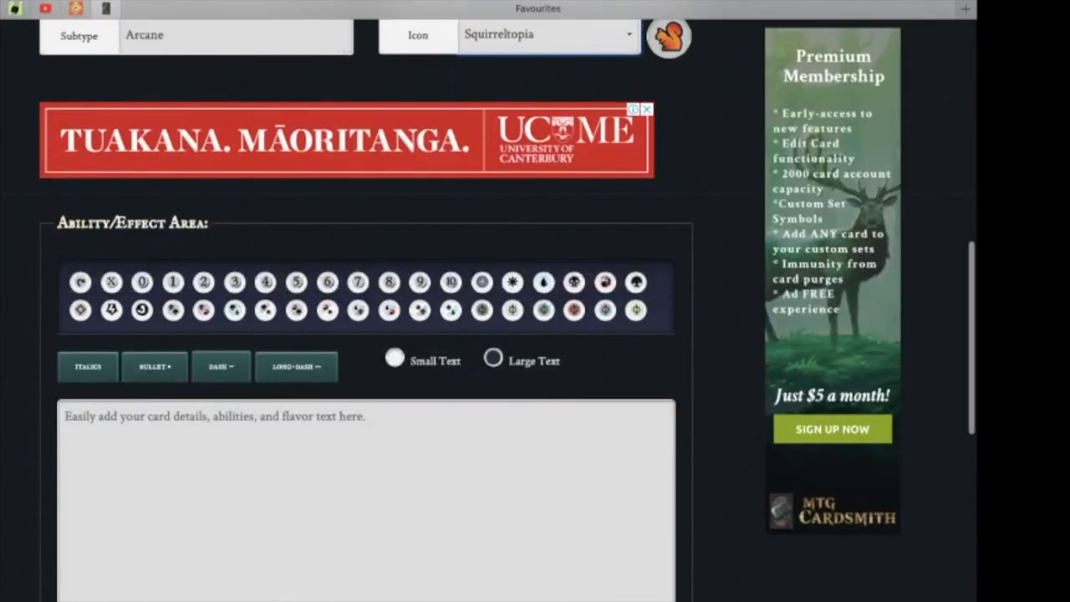
scroll(508, 310, "up", 2)
scroll(508, 310, "down", 3)
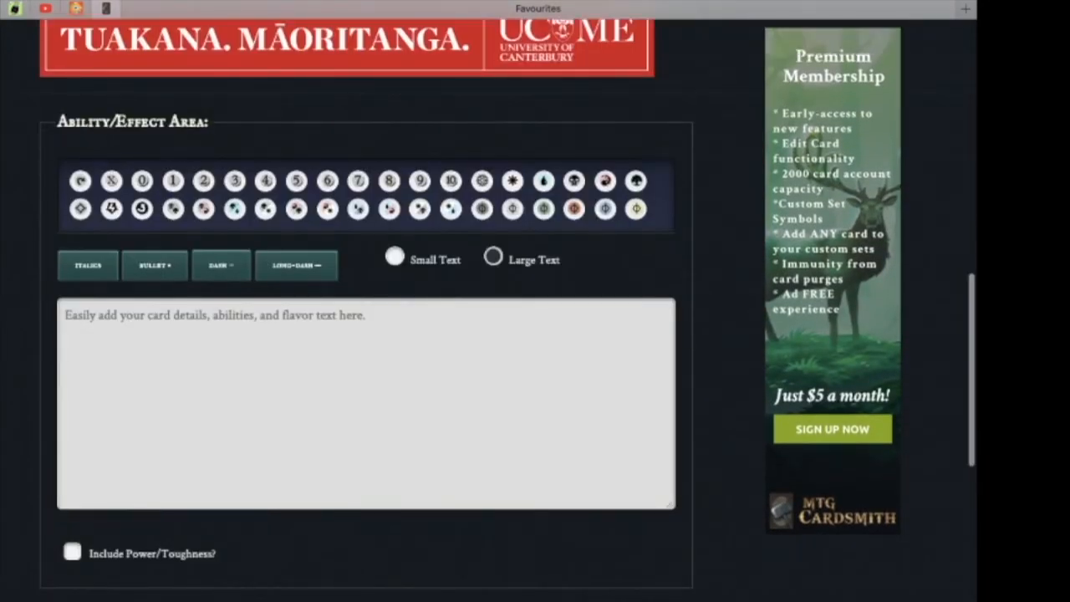
left_click(73, 552)
left_click(73, 552)
left_click(73, 552)
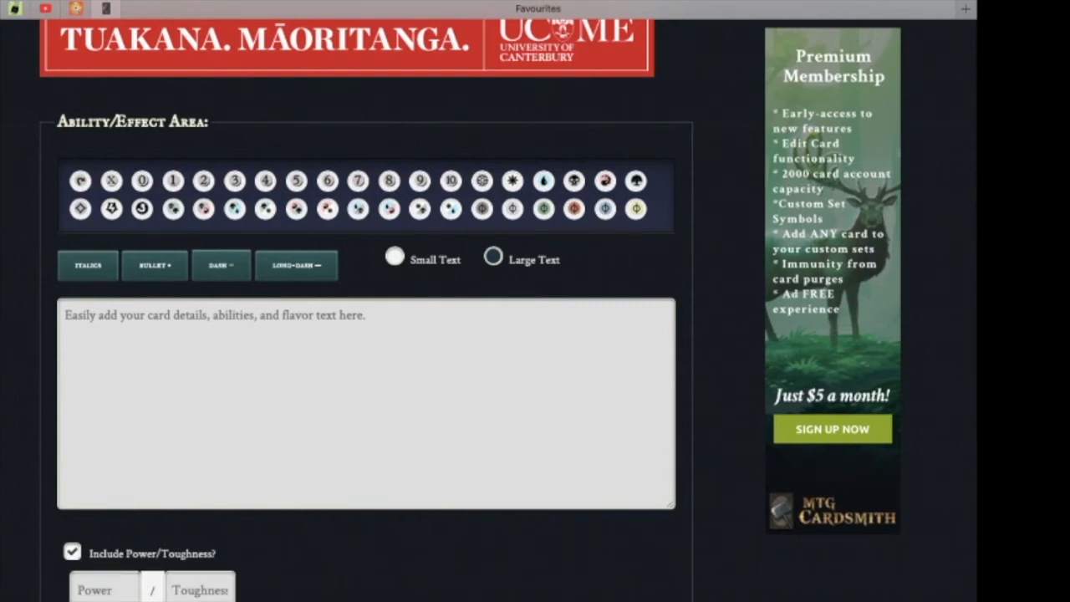
left_click(72, 552)
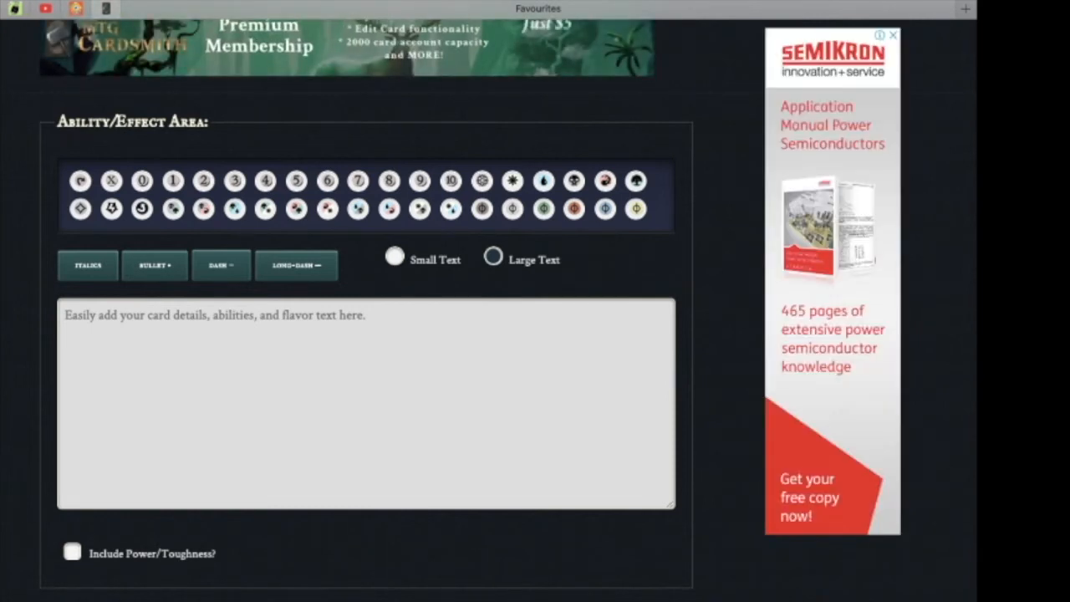
Enter the ability text lines Counter target Spell and Draw a card.
scroll(508, 309, "up", 2)
scroll(508, 309, "up", 1)
left_click(366, 494)
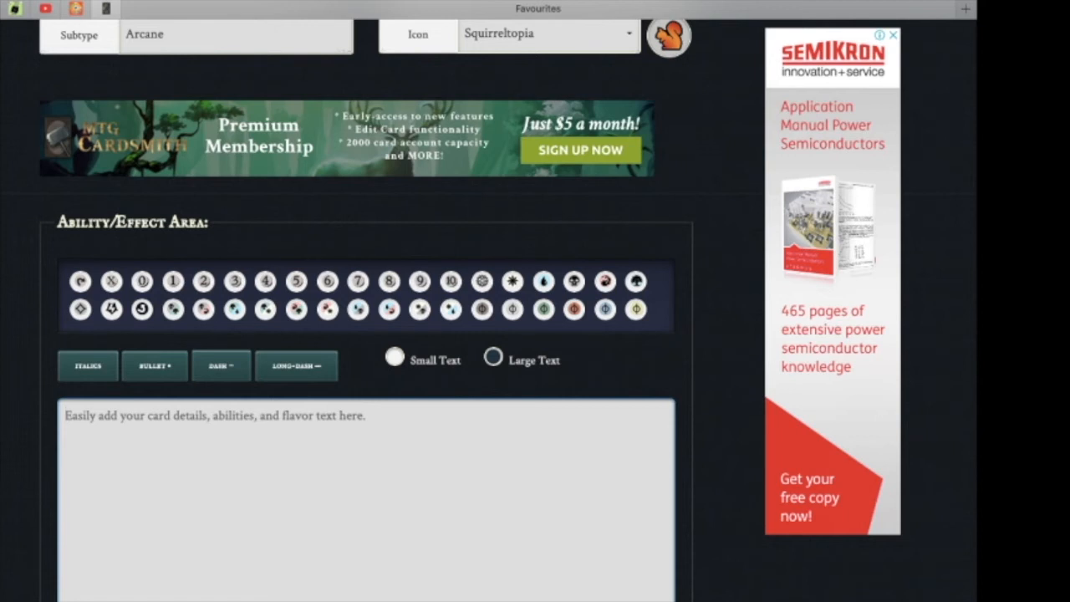
type("Cou")
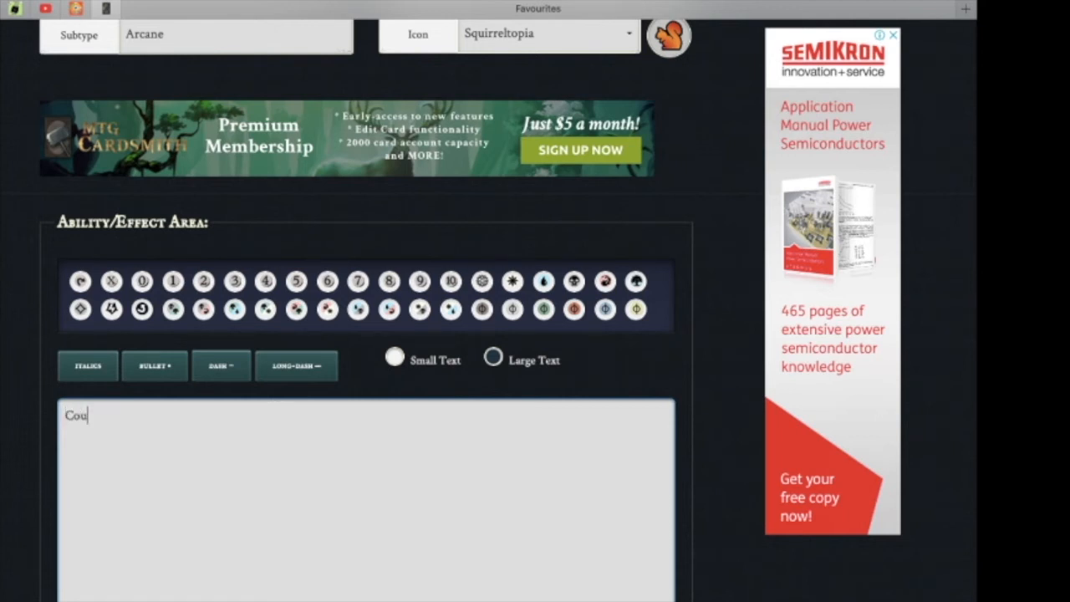
type("nter target Spell")
key("Return")
type("Draw a card")
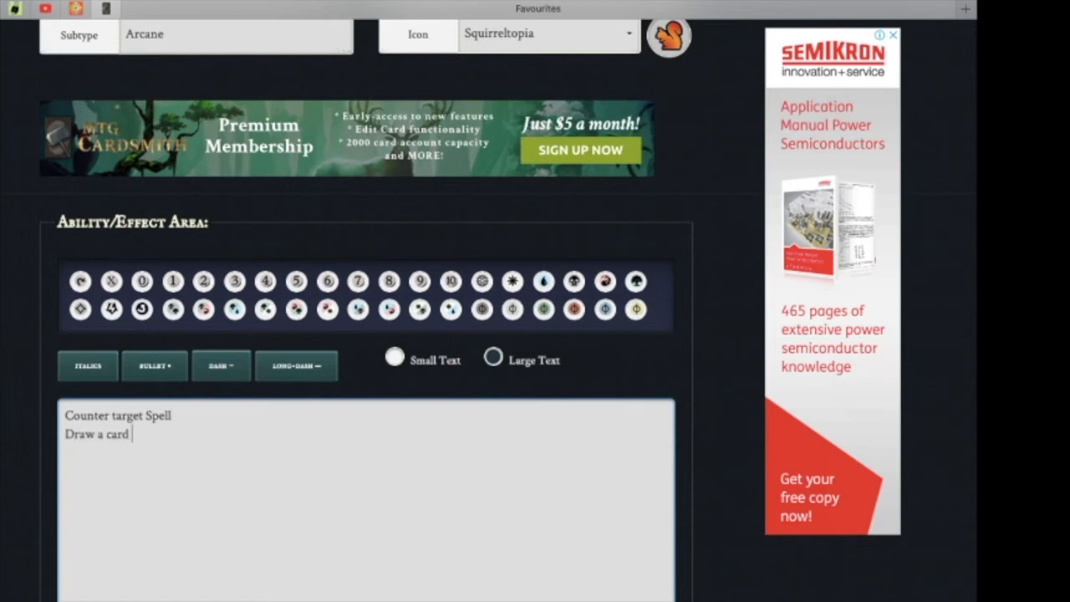
Add the ability line "You may {t} and Untapped creature you control to Lose 3 life".
key("Return")
type("You may {t} and Untapped")
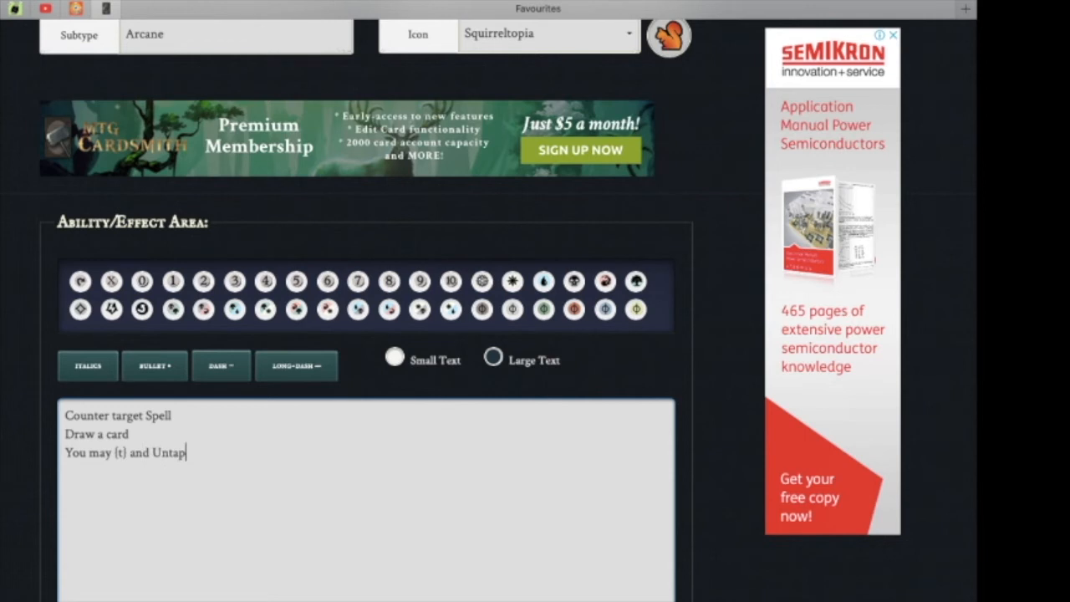
key("BackSpace")
key("BackSpace")
key("BackSpace")
type("ed creature you contro")
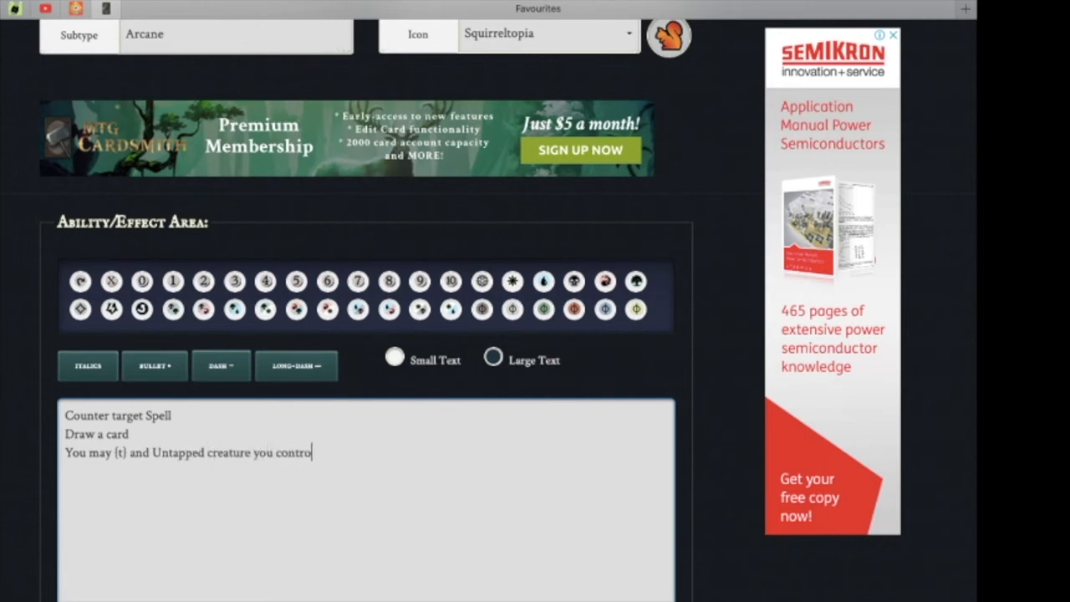
type("l to Lose 3 life")
key("Return")
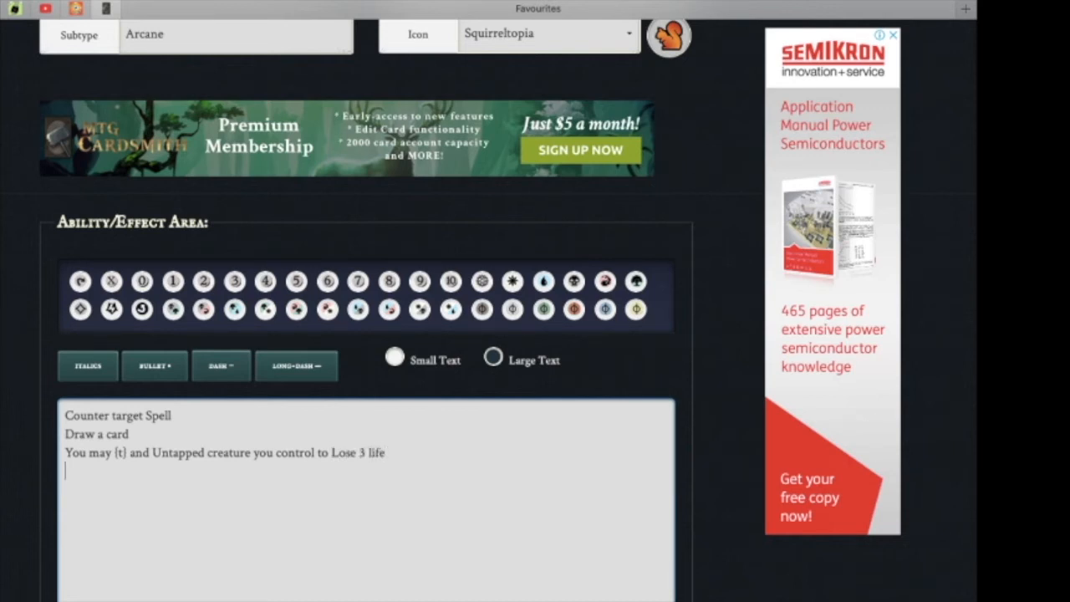
Add the line "You may pay {w}{u} when you cast this if you do , You lose the game".
type("{w}{u}")
key("BackSpace")
key("BackSpace")
key("BackSpace")
key("BackSpace")
key("BackSpace")
key("BackSpace")
type("You")
type("y pay {w}{u}")
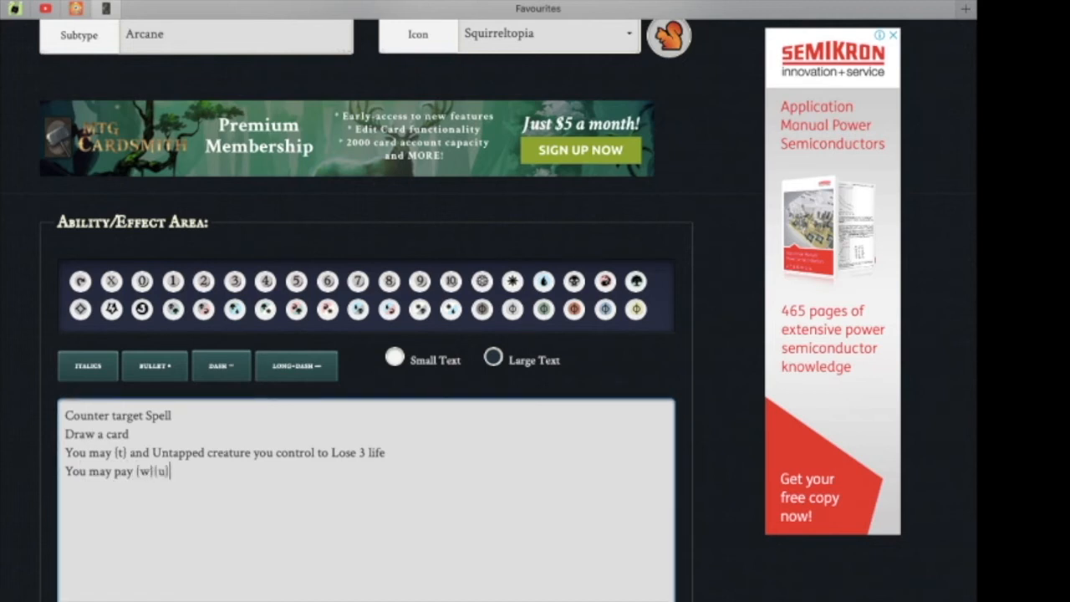
type(" when you cast this ")
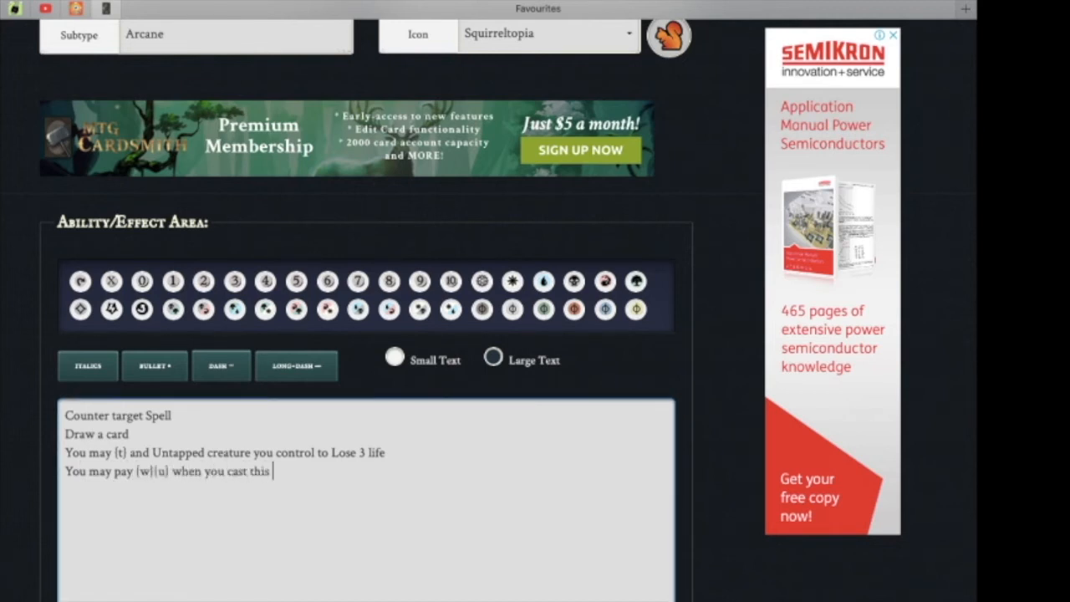
type("if you do , You l")
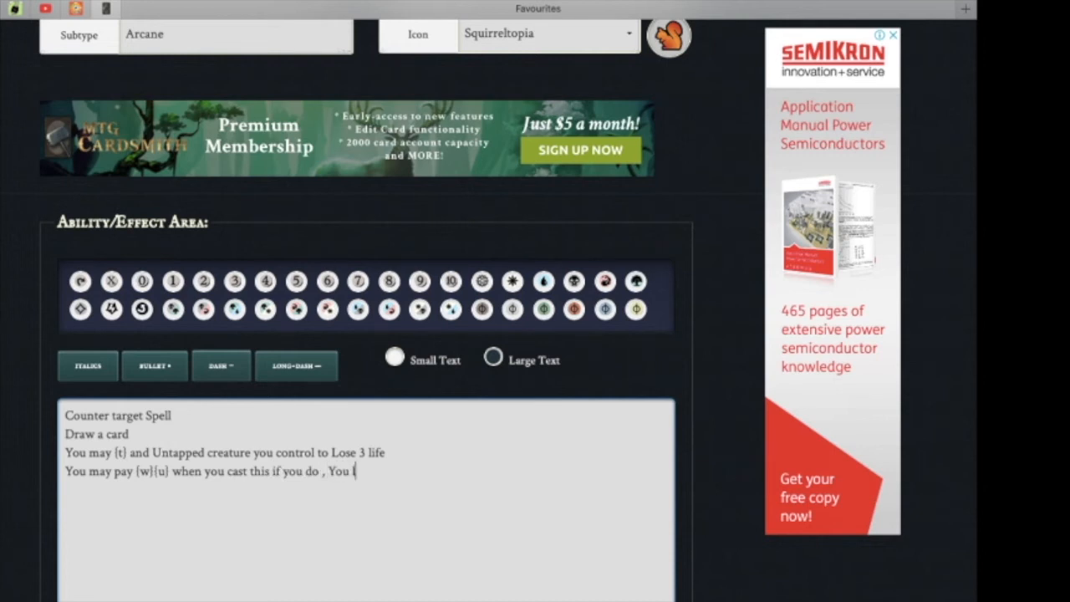
type("ose the game")
Add the line "You get" followed by ten {e} energy symbols.
key("Return")
type("You m ay")
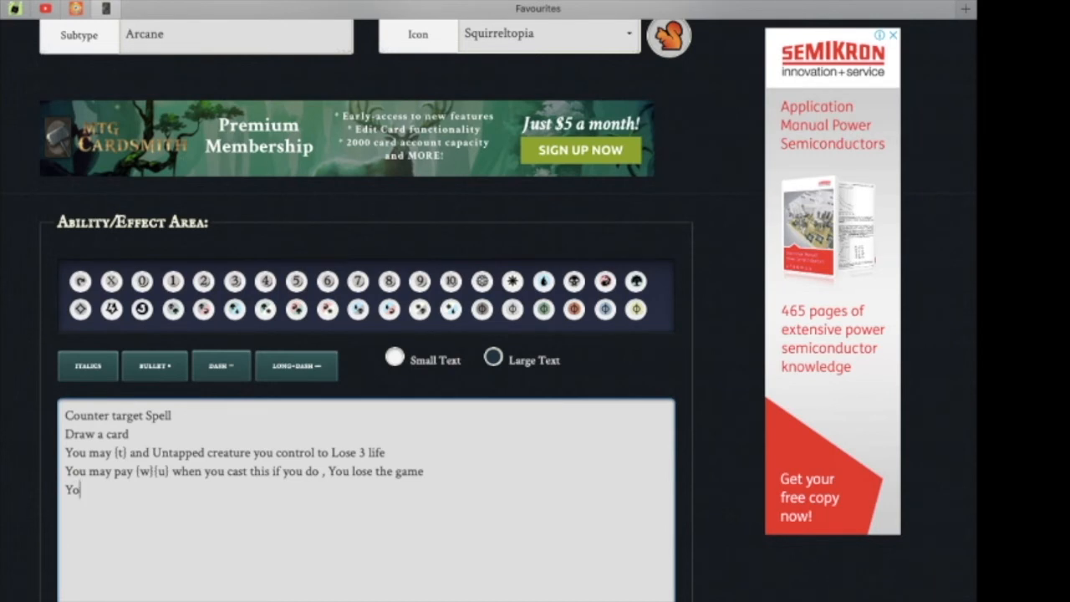
key("BackSpace")
key("BackSpace")
key("BackSpace")
key("BackSpace")
type("get {e}{e}{e}{e}{e}{e}{e}{e}")
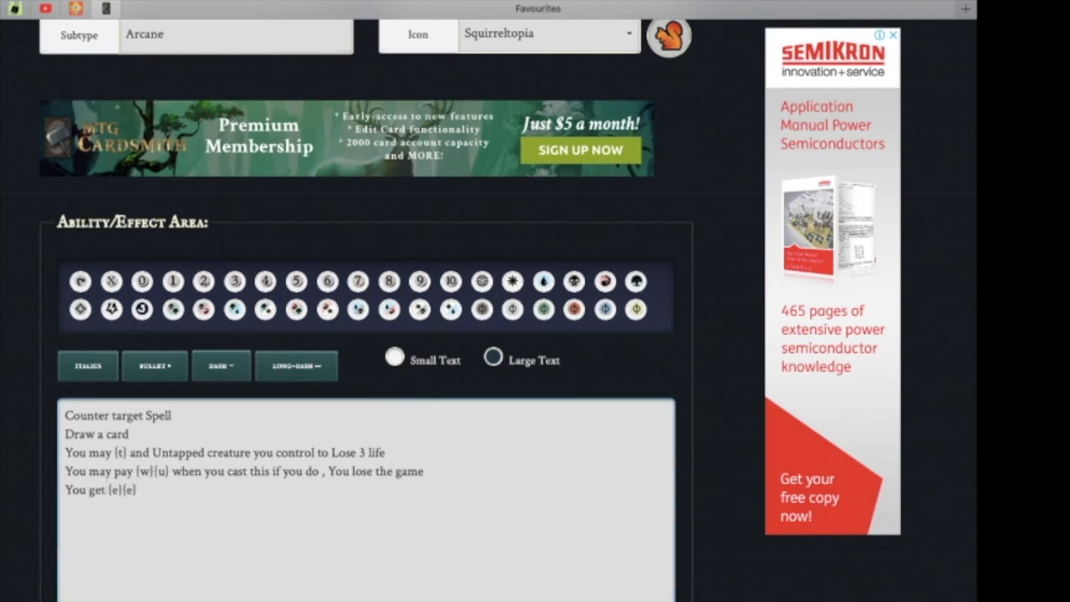
type("{e}{e}")
Credit the artwork artist as MTG Cardsmith.
scroll(535, 335, "down", 3)
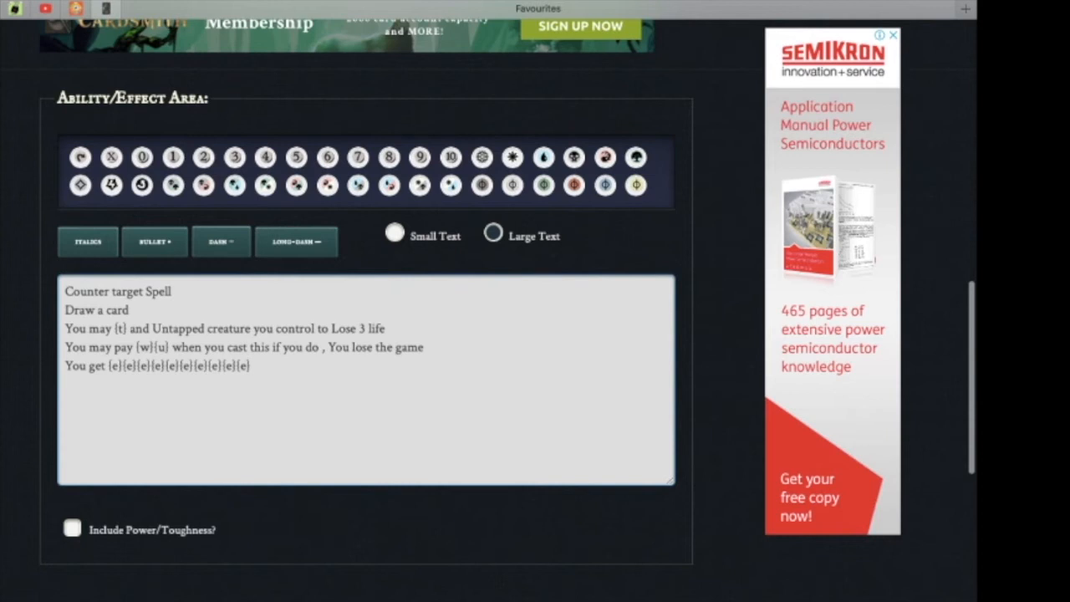
scroll(535, 334, "down", 5)
left_click(197, 416)
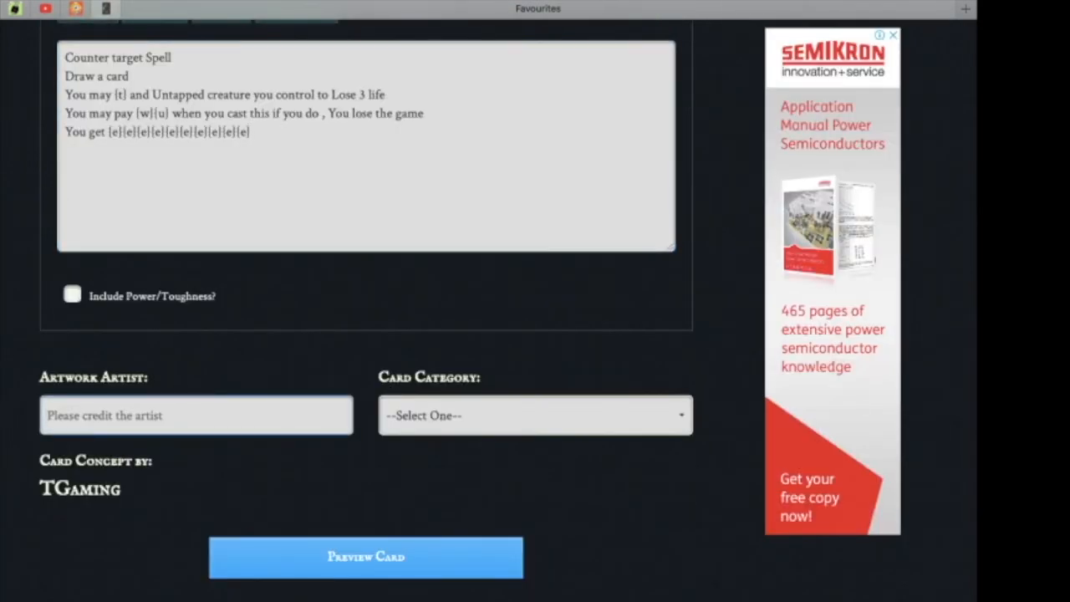
type("MTG Cardsmith")
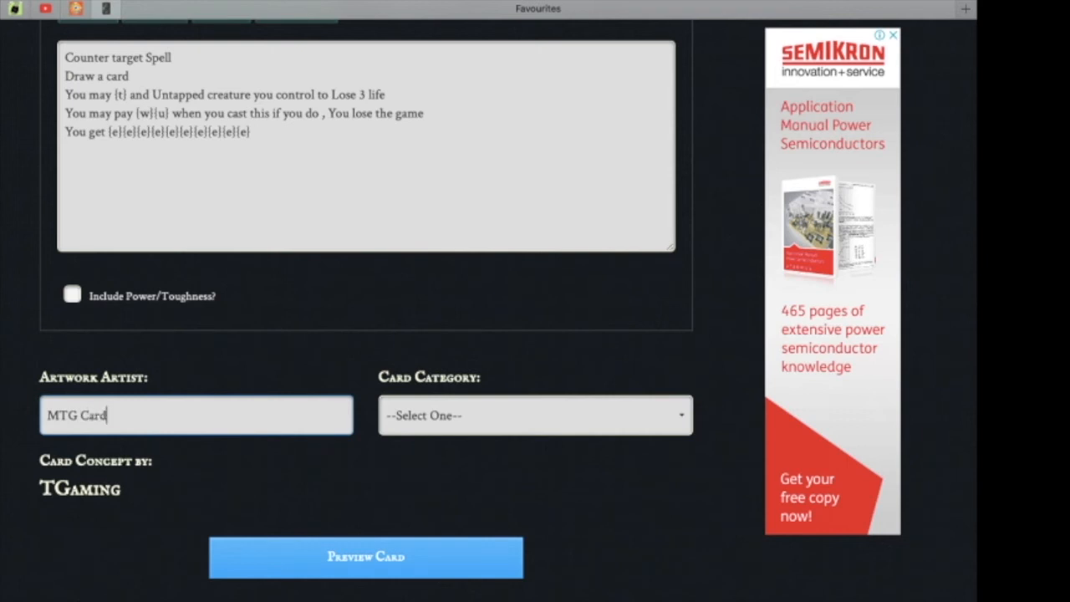
key("Tab")
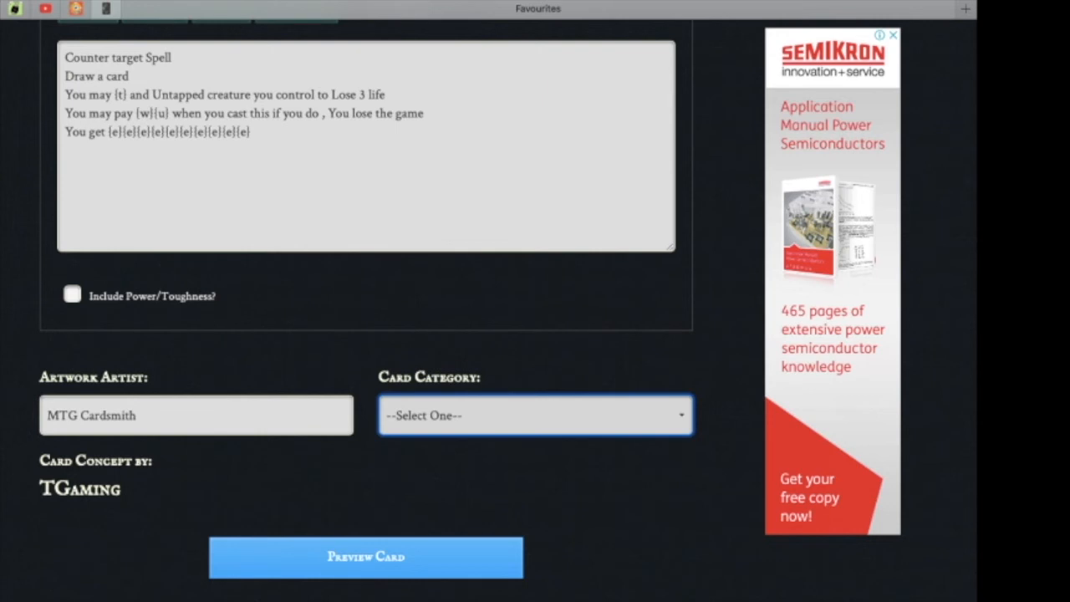
Set the card category to Realistic and preview the card.
left_click(536, 415)
scroll(366, 335, "up", 1)
left_click(366, 558)
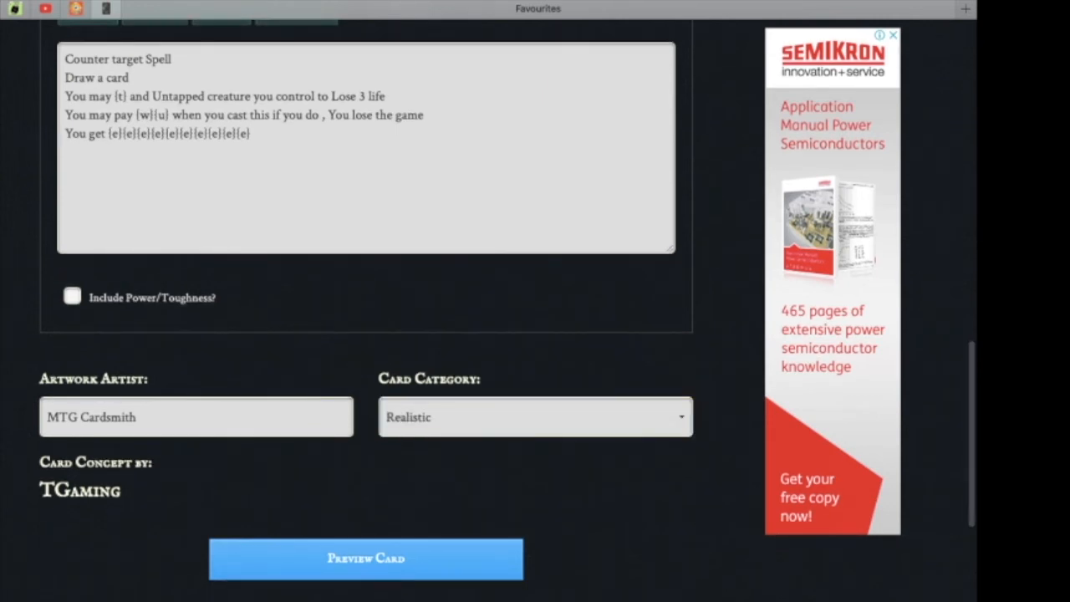
scroll(367, 334, "down", 2)
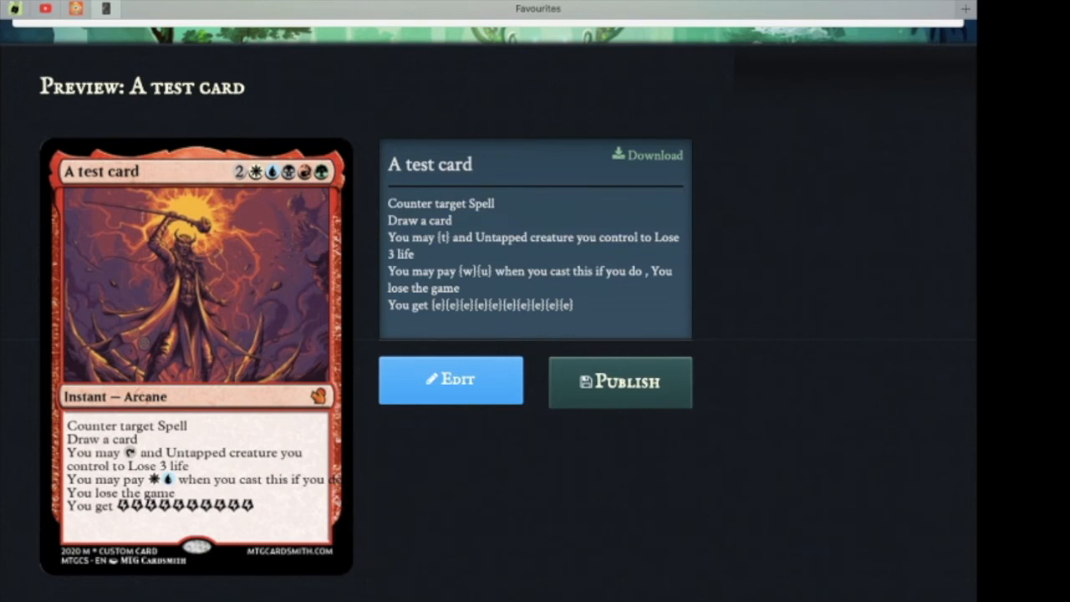
Reopen the card for editing and break the fourth ability line after "when you cast this if you".
left_click(451, 381)
scroll(452, 381, "down", 10)
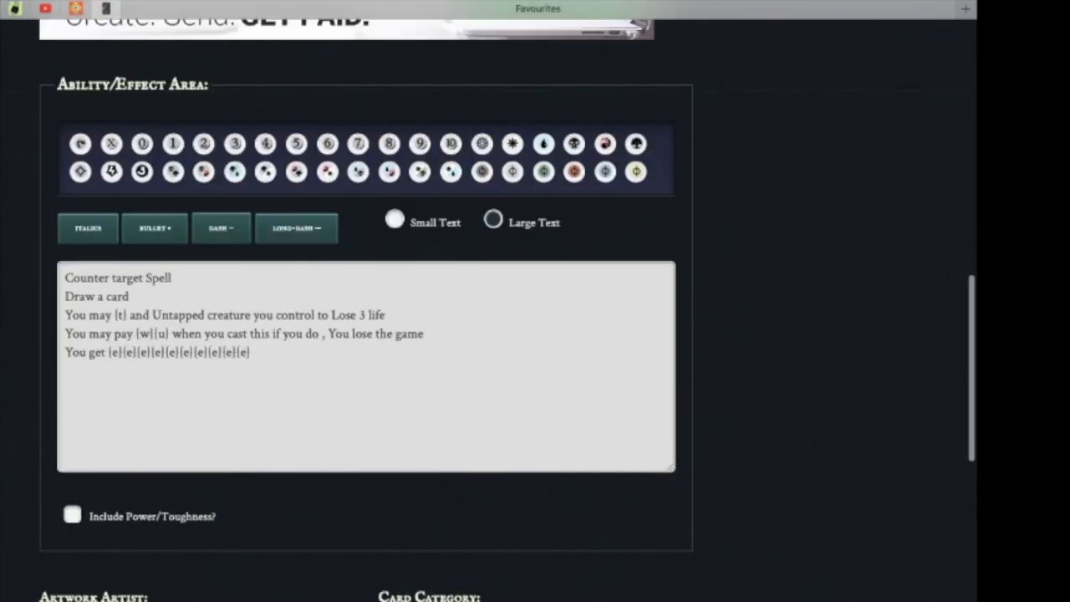
left_click(306, 334)
key("Return")
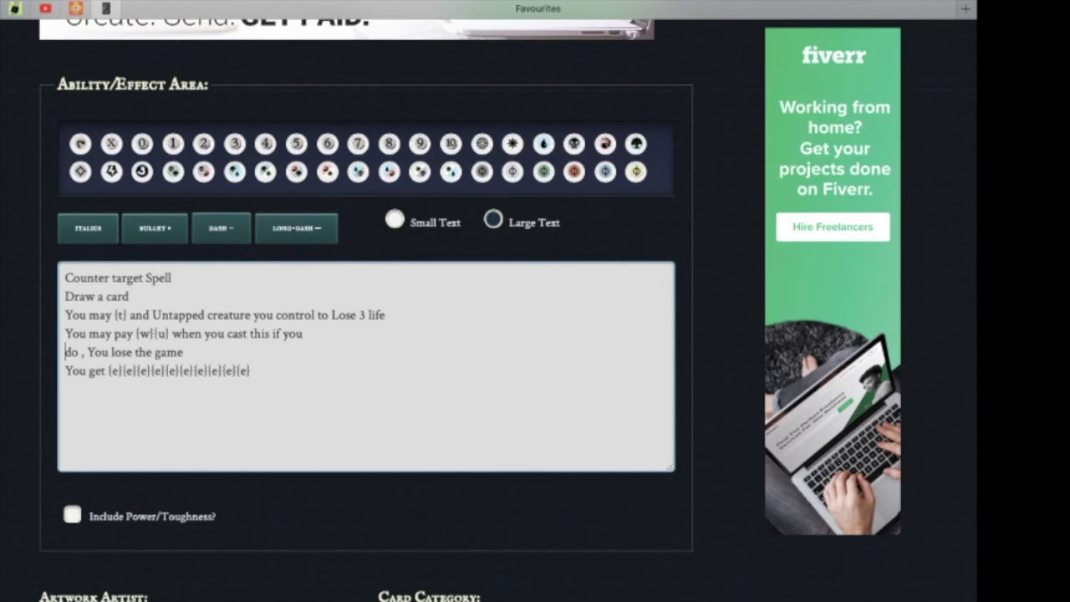
Preview the edited card.
scroll(368, 335, "down", 6)
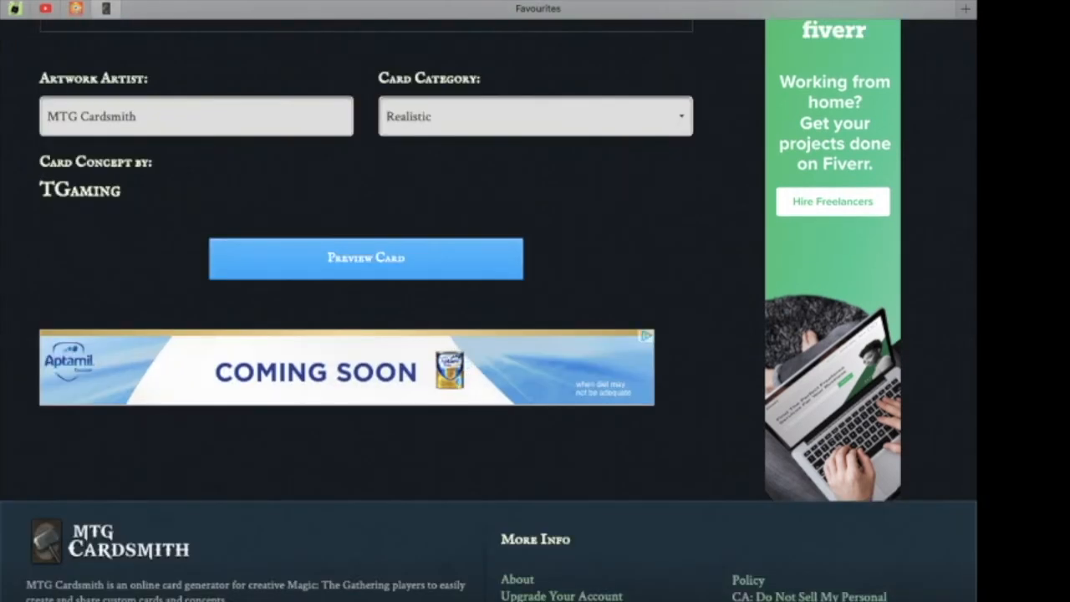
left_click(366, 258)
scroll(366, 258, "down", 2)
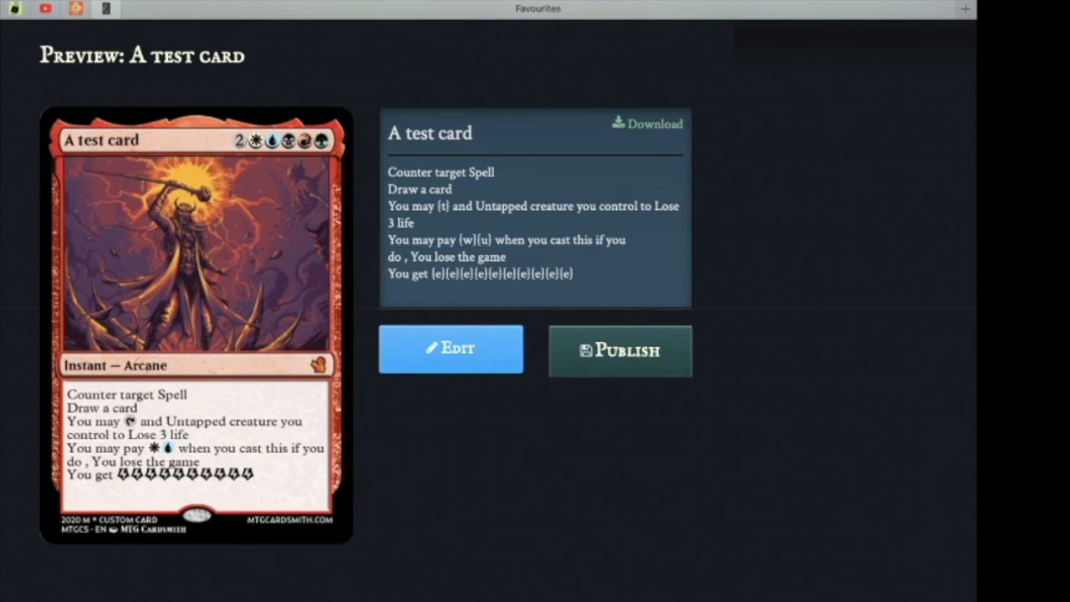
left_click(451, 349)
scroll(451, 335, "down", 6)
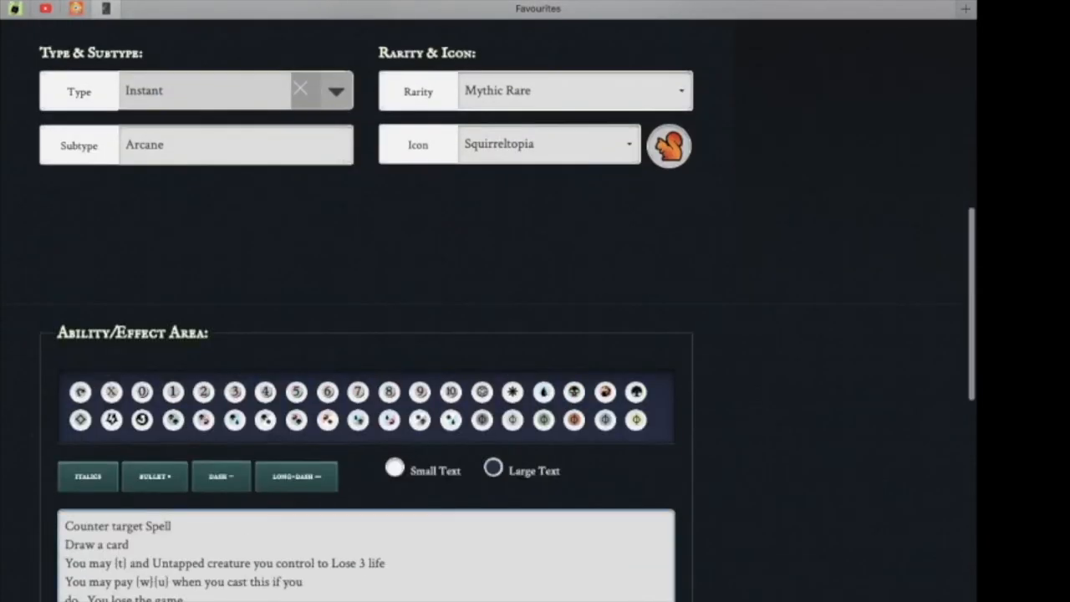
scroll(502, 334, "down", 5)
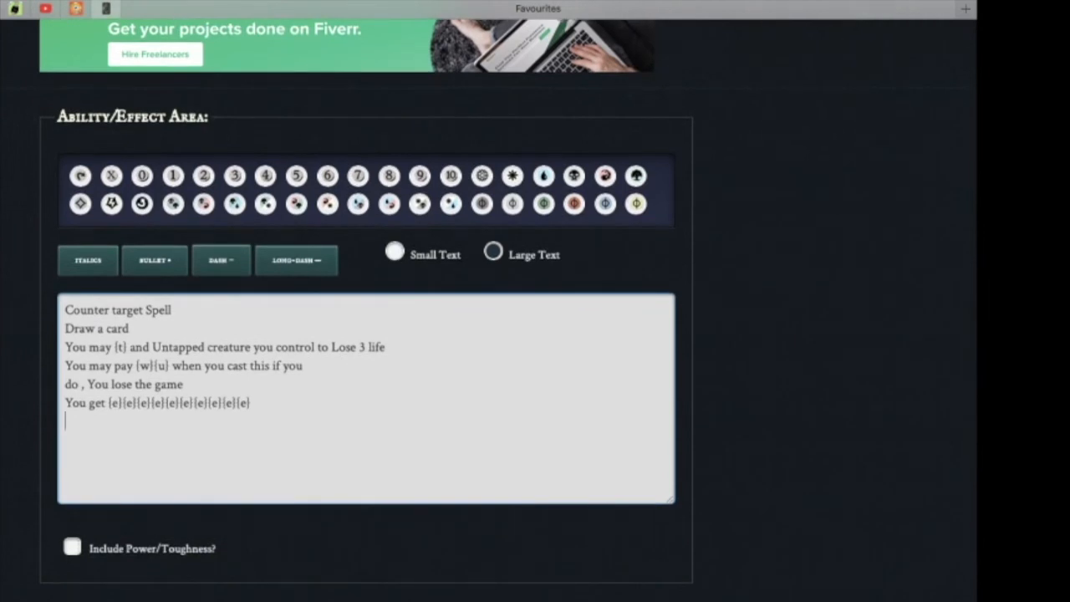
key("Return")
type("You create a 120")
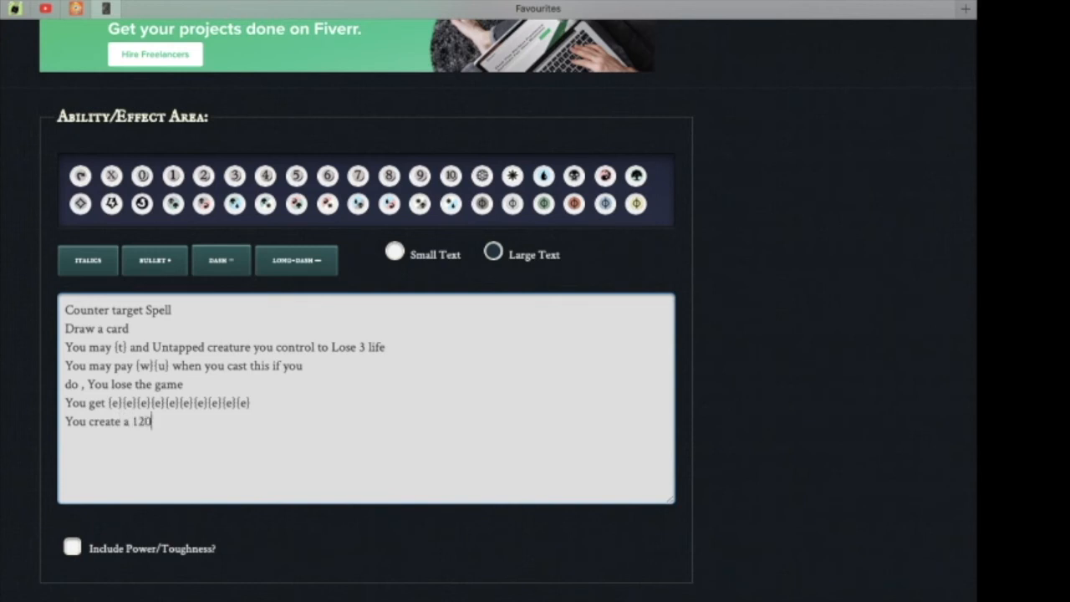
type("902382774/")
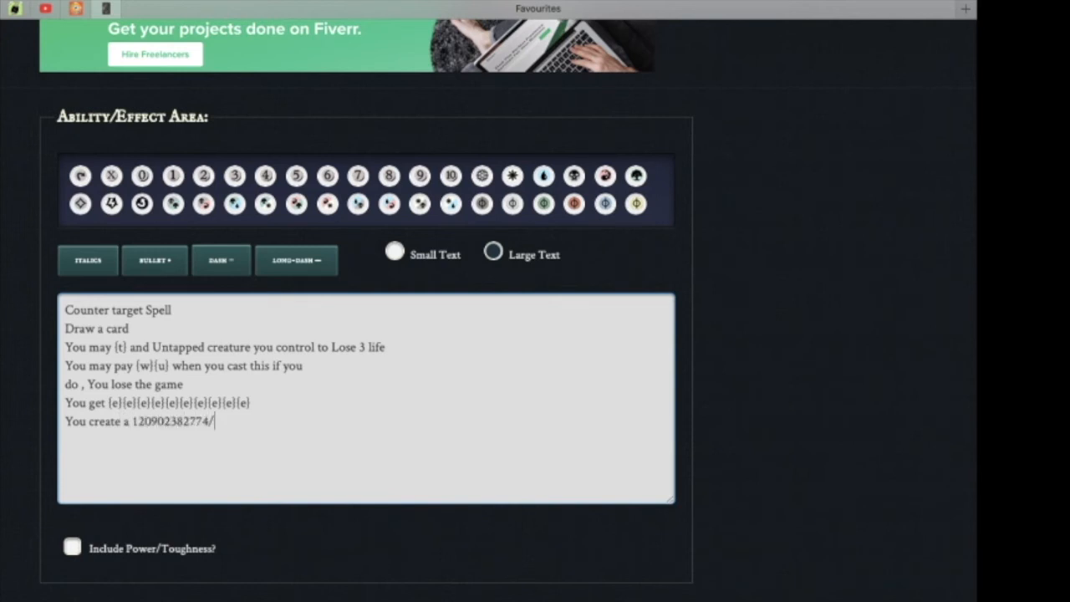
type("9021478920742 4")
key("BackSpace")
key("BackSpace")
type("Squirrel ")
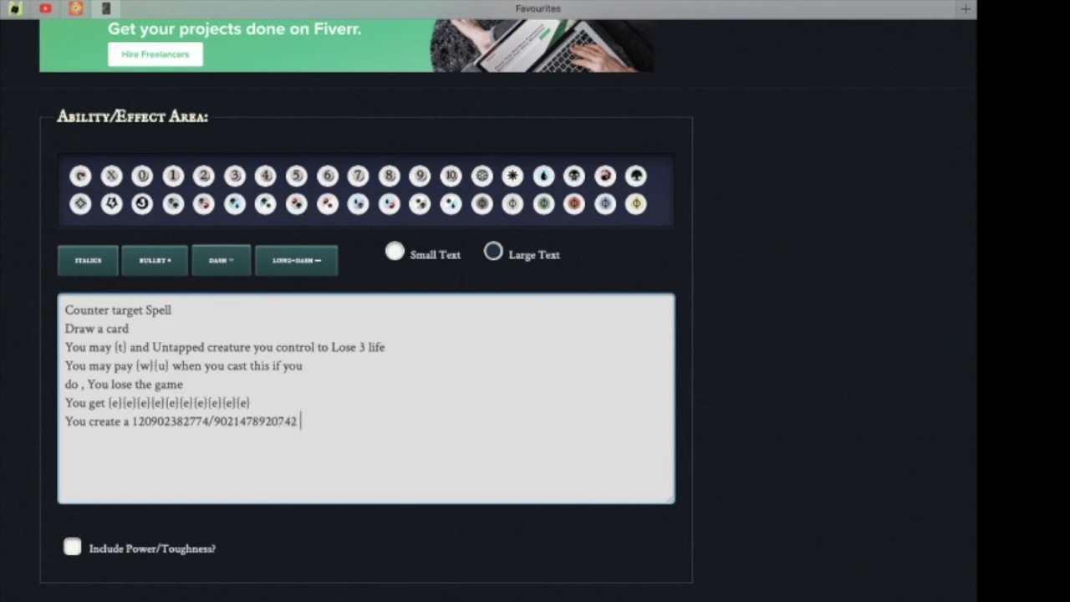
type("creature token")
key("Return")
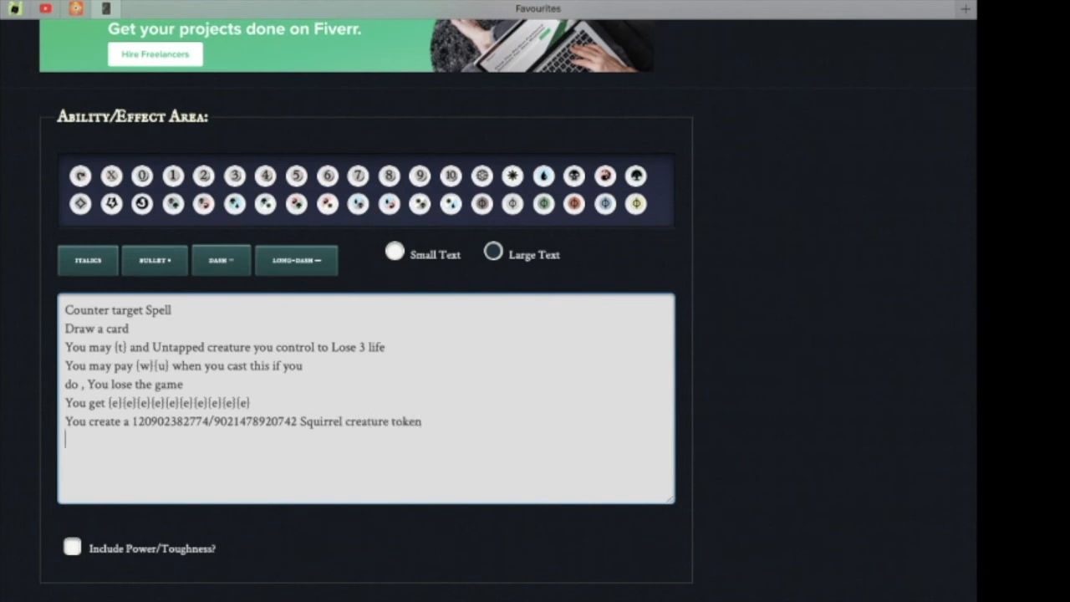
Add the final line "You win the game" and preview the card.
type("You win the game")
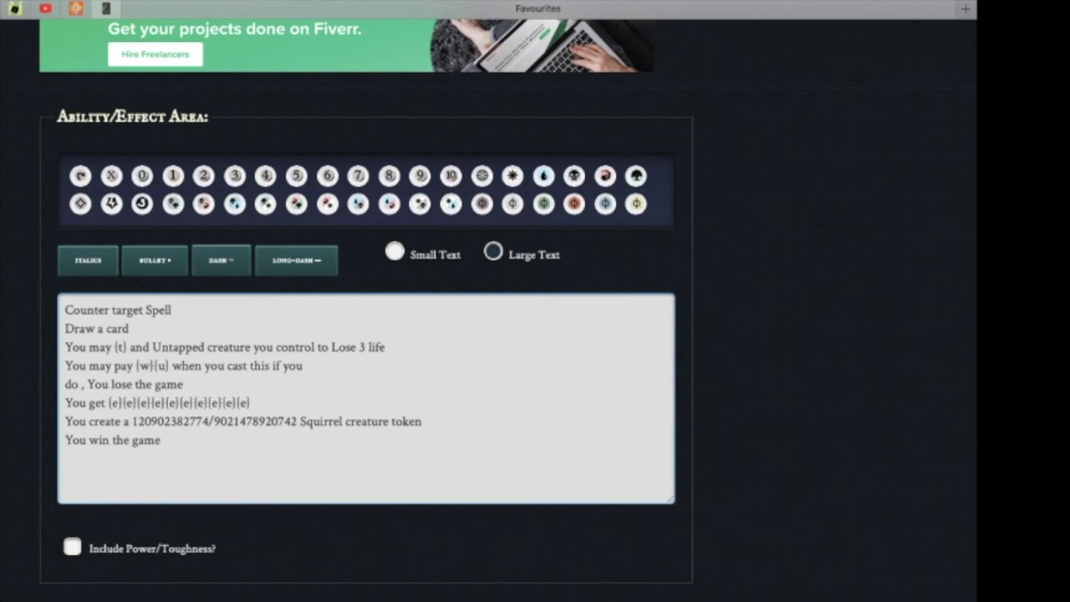
scroll(502, 301, "down", 6)
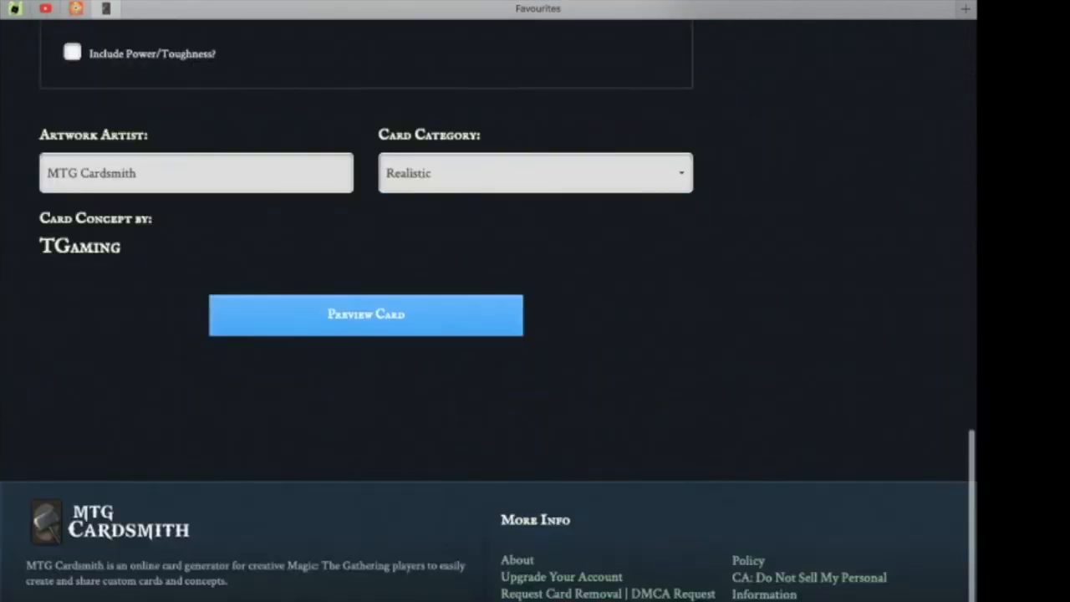
left_click(366, 315)
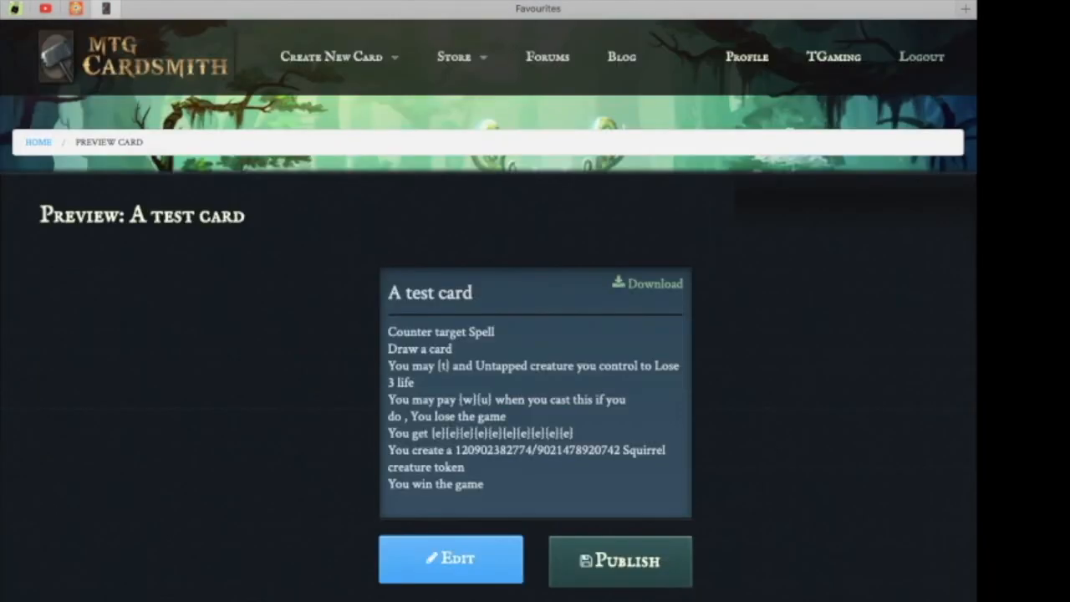
scroll(502, 301, "down", 2)
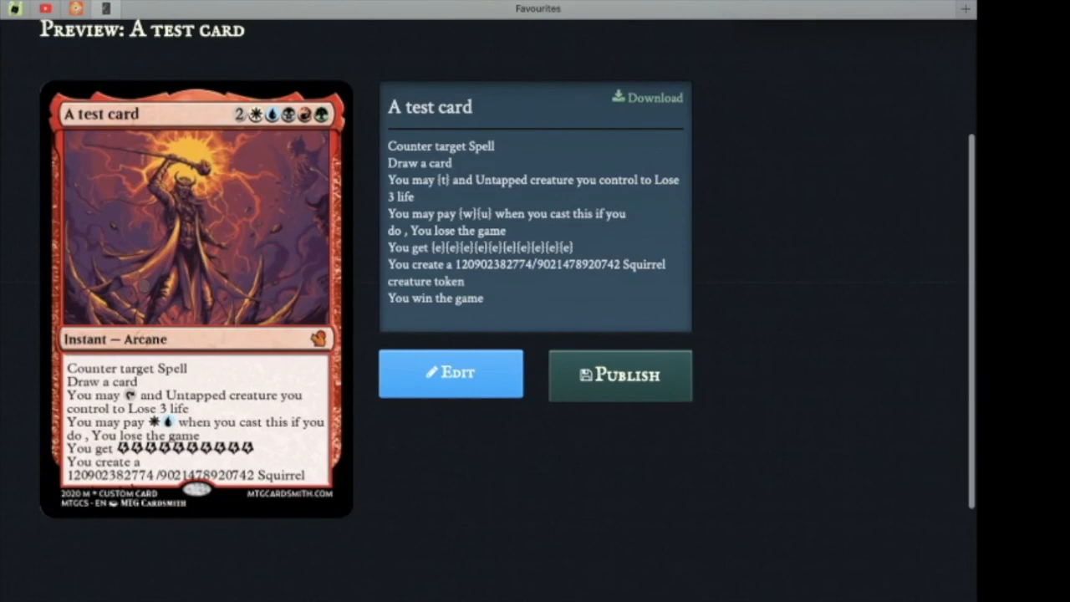
Reopen the card editor and preview the card again.
left_click(452, 373)
scroll(452, 373, "down", 7)
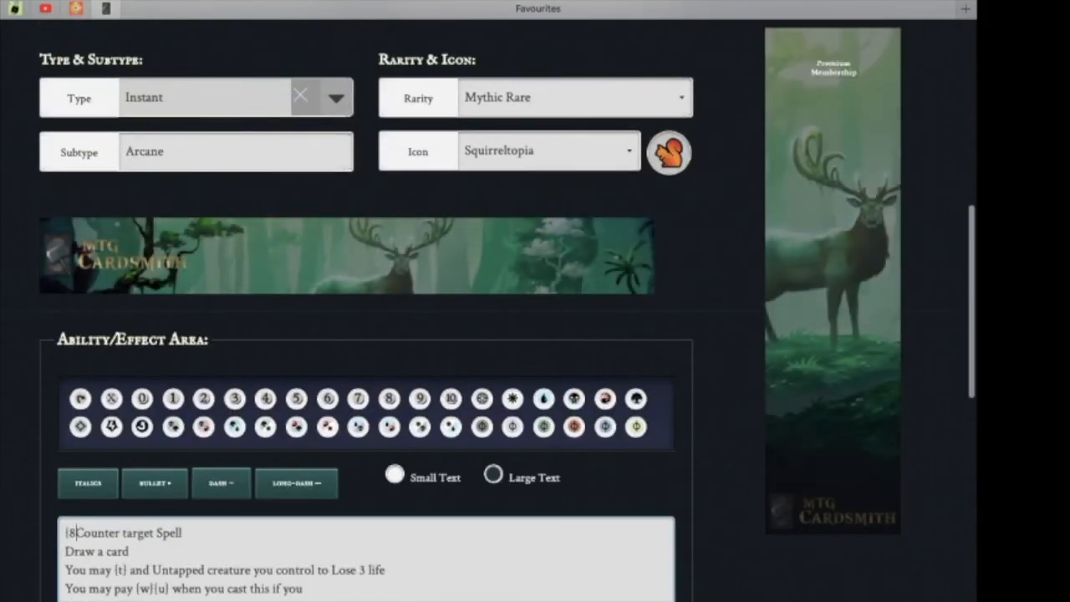
scroll(368, 310, "down", 7)
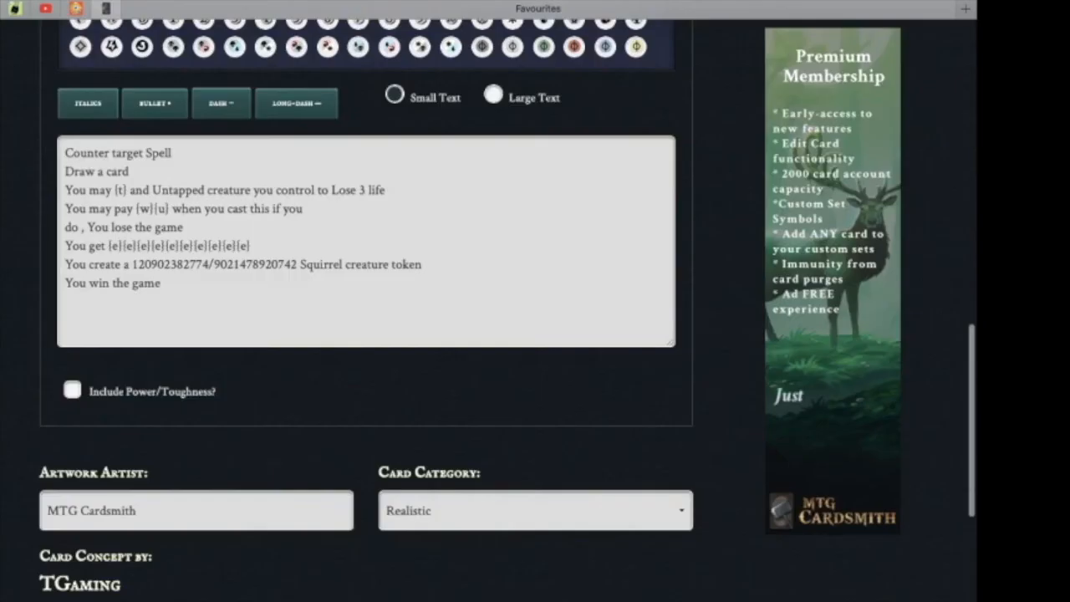
scroll(366, 343, "down", 1)
left_click(366, 339)
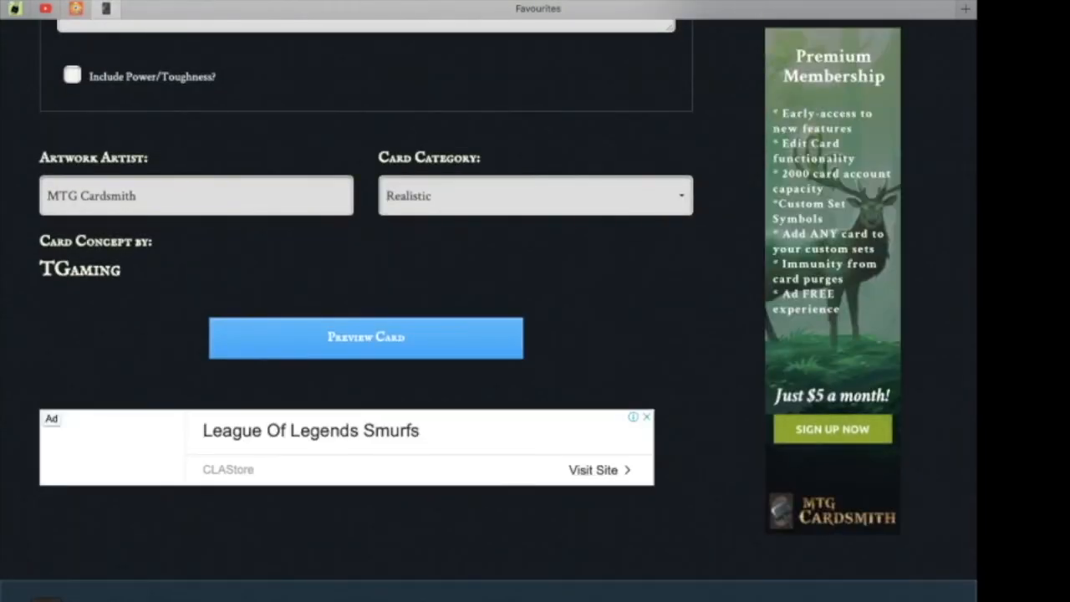
scroll(535, 334, "down", 5)
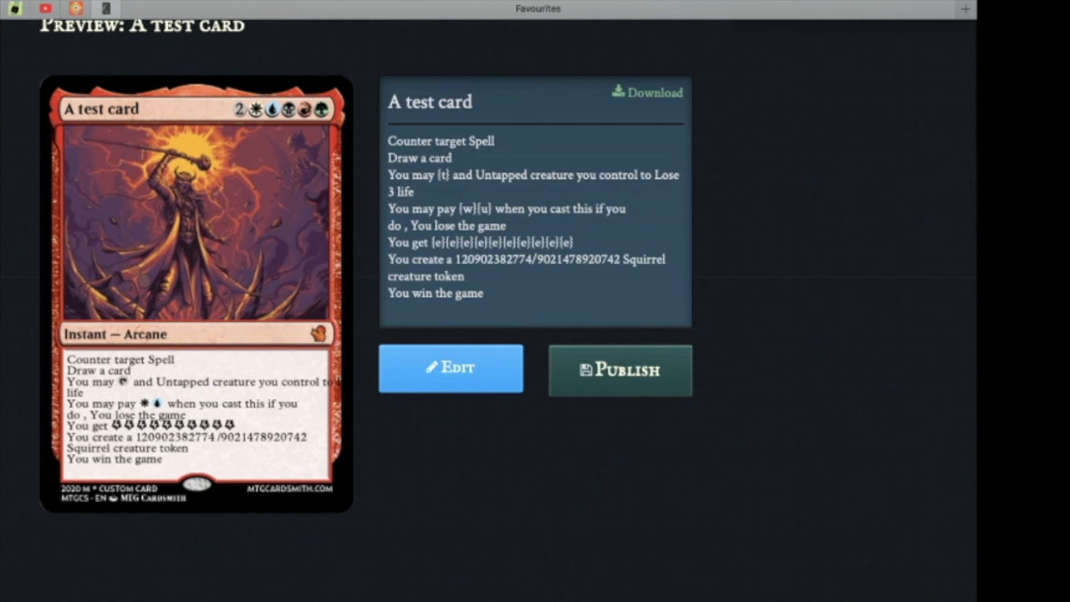
Review the finished card preview.
scroll(535, 334, "down", 3)
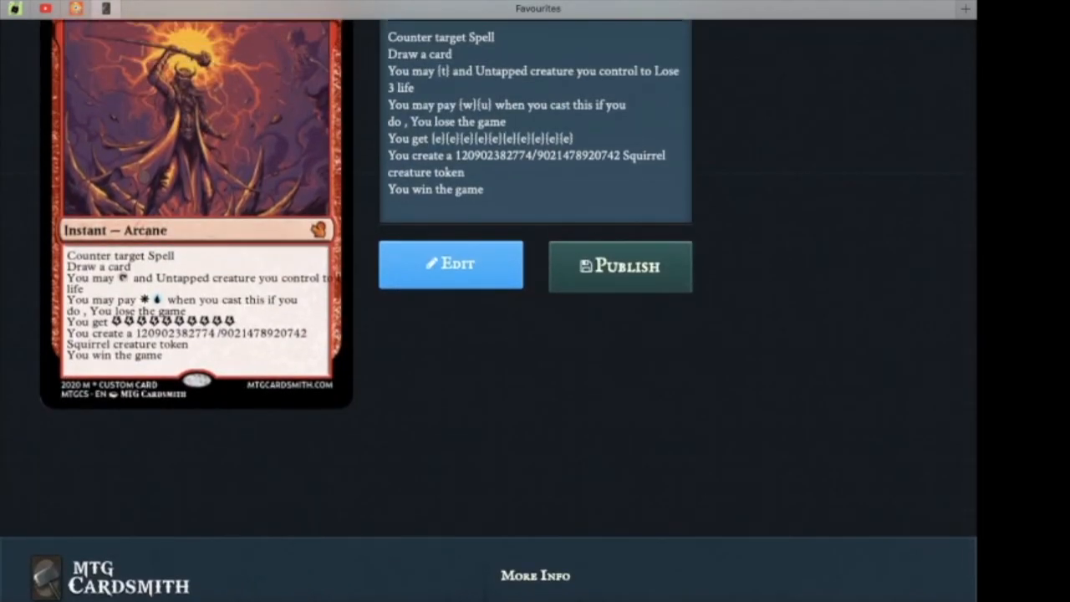
scroll(536, 334, "up", 5)
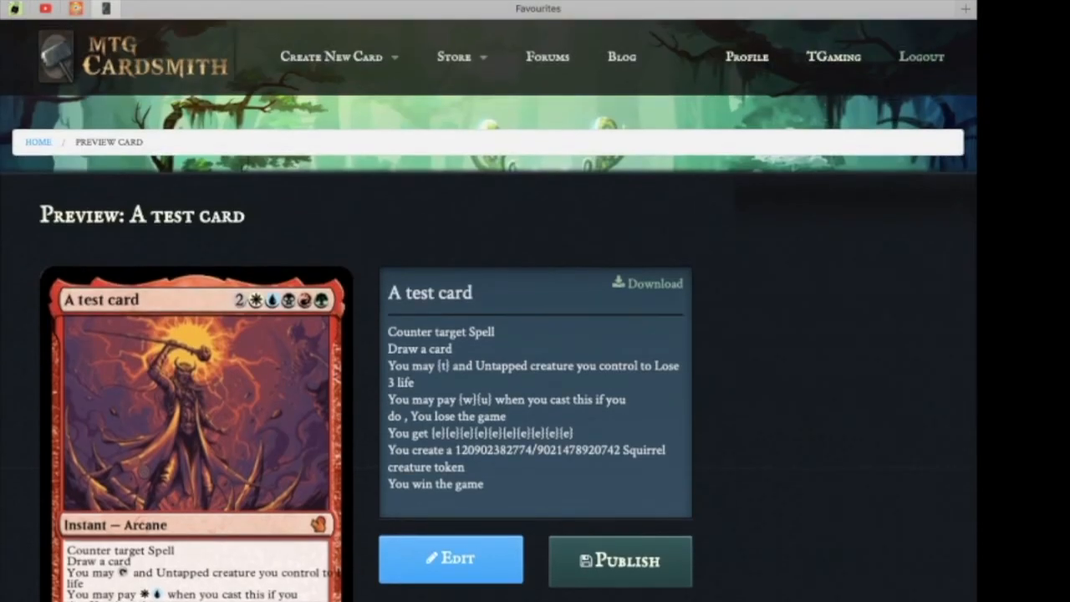
scroll(535, 335, "down", 3)
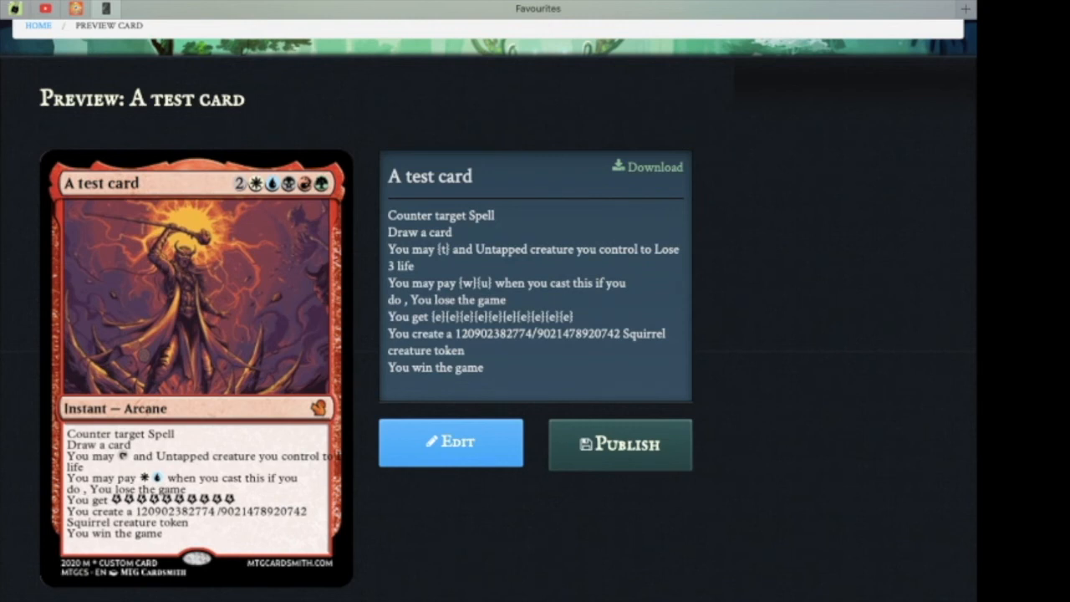
Publish the card to its public card page.
left_click(620, 445)
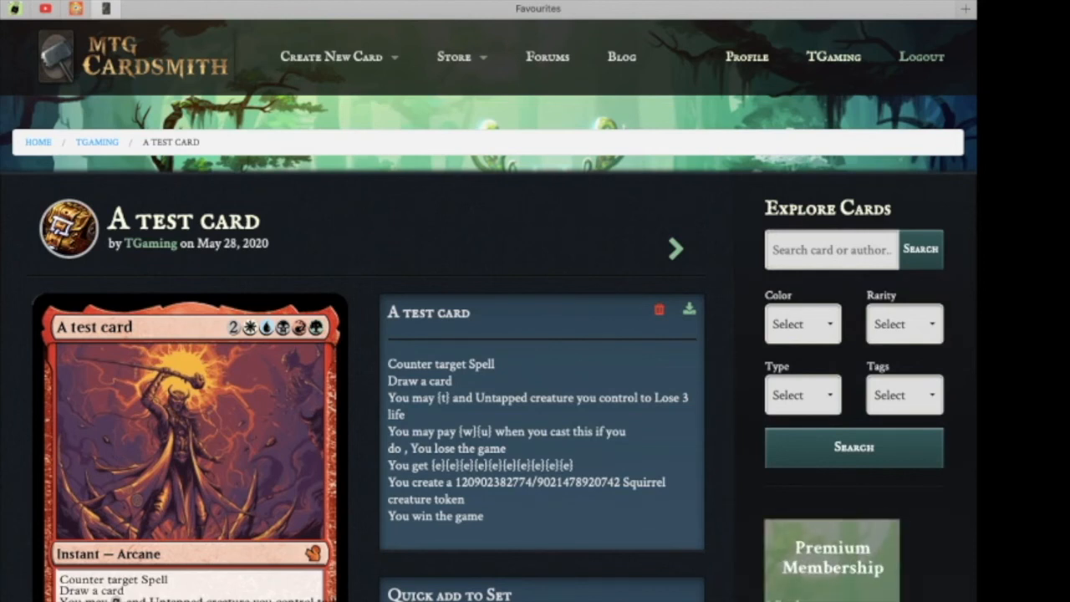
scroll(489, 334, "down", 4)
scroll(488, 335, "up", 2)
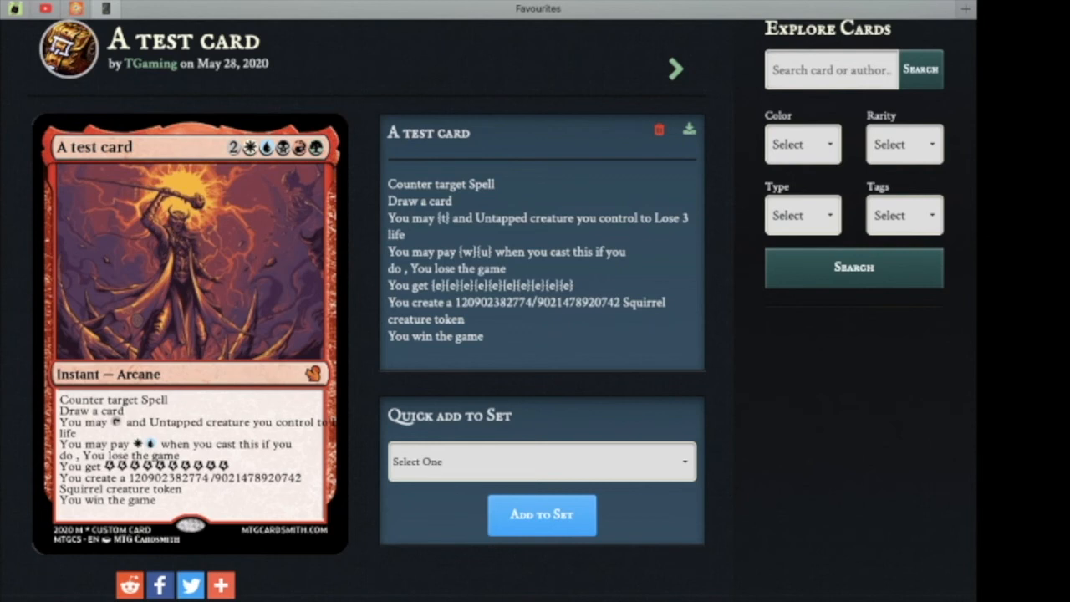
Try to add the card to a set through the quick-add set option.
left_click(541, 461)
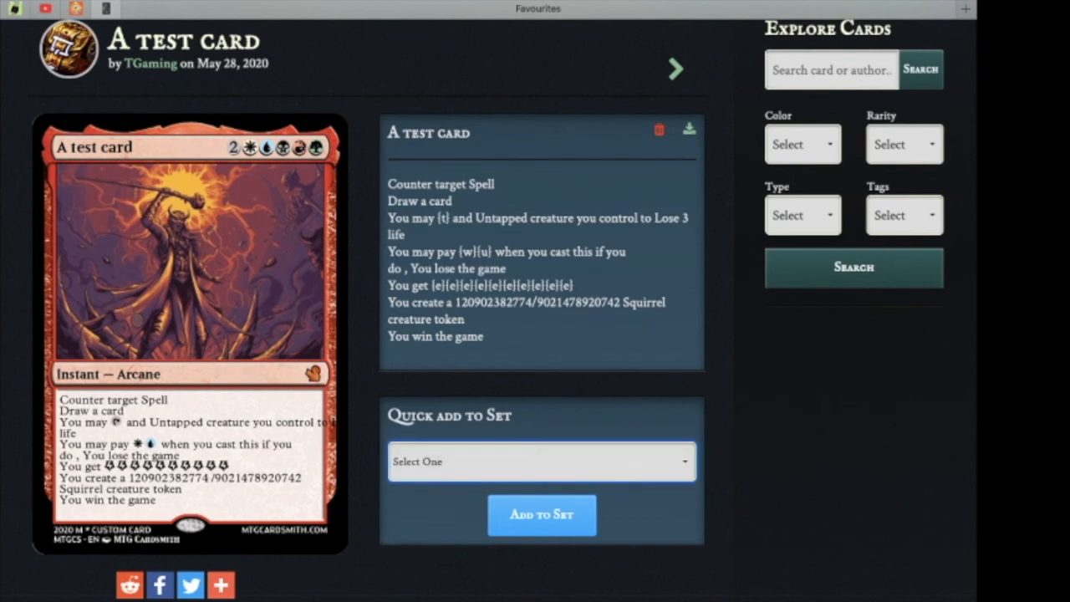
left_click(542, 462)
left_click(542, 516)
scroll(535, 334, "up", 3)
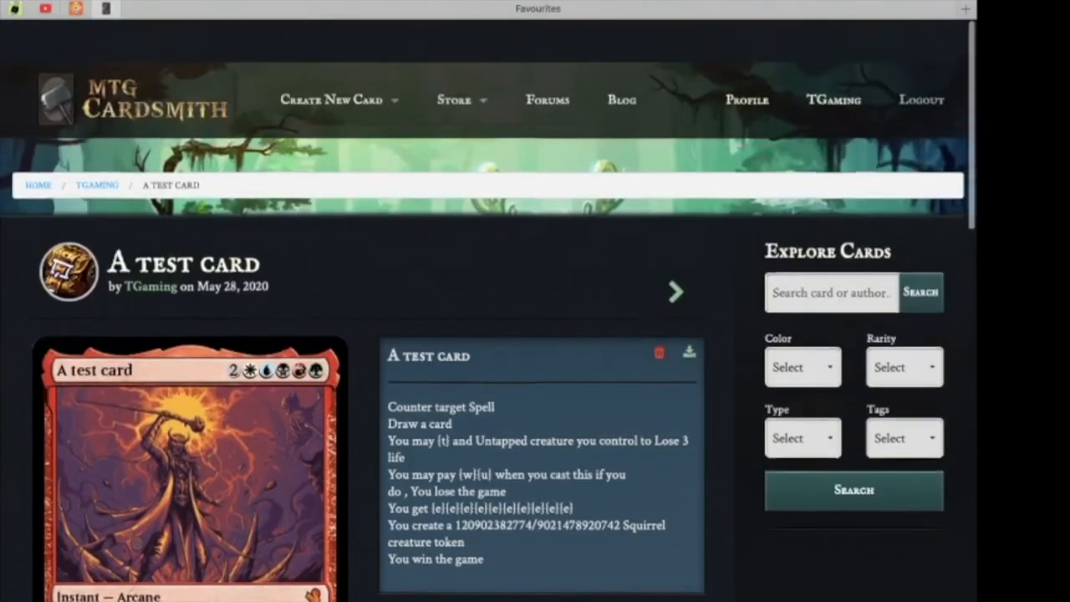
scroll(488, 314, "down", 1)
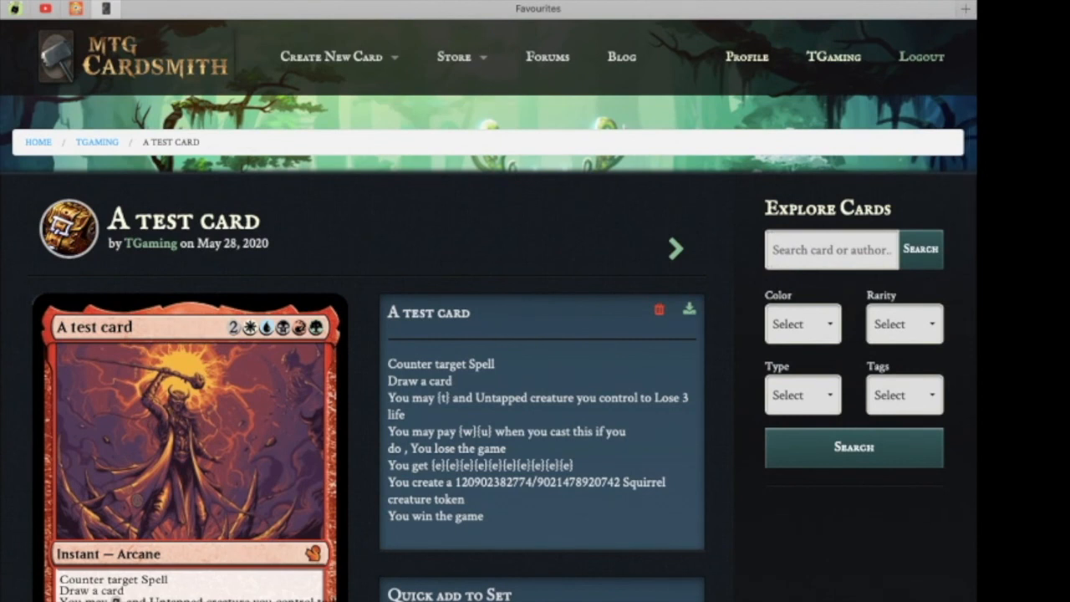
Create a new set titled "Test cards" with the description "This is a set of all the fan favorite test cards .".
left_click(833, 57)
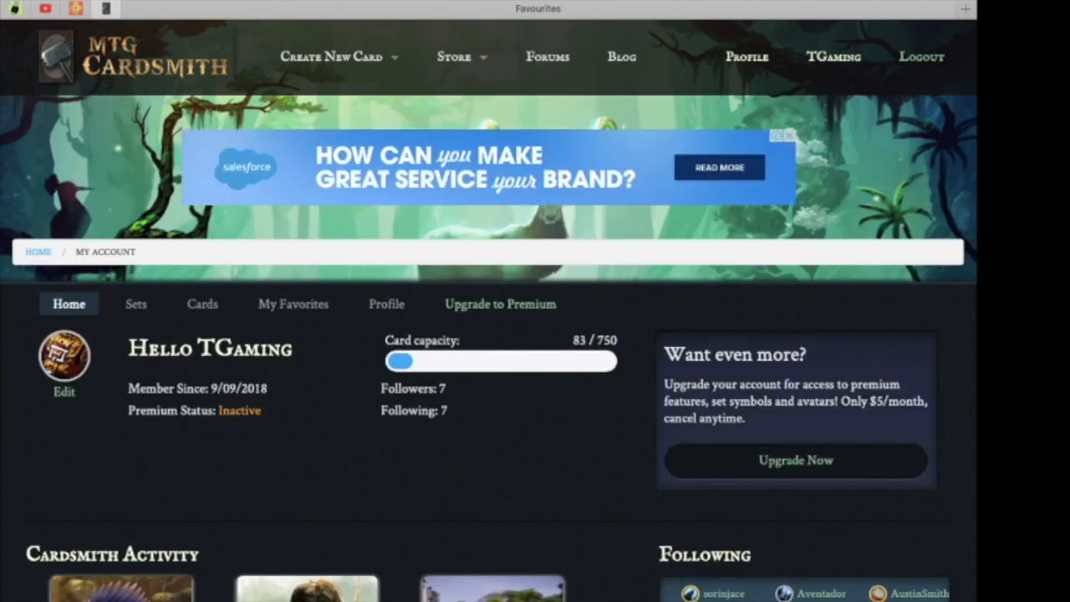
left_click(136, 304)
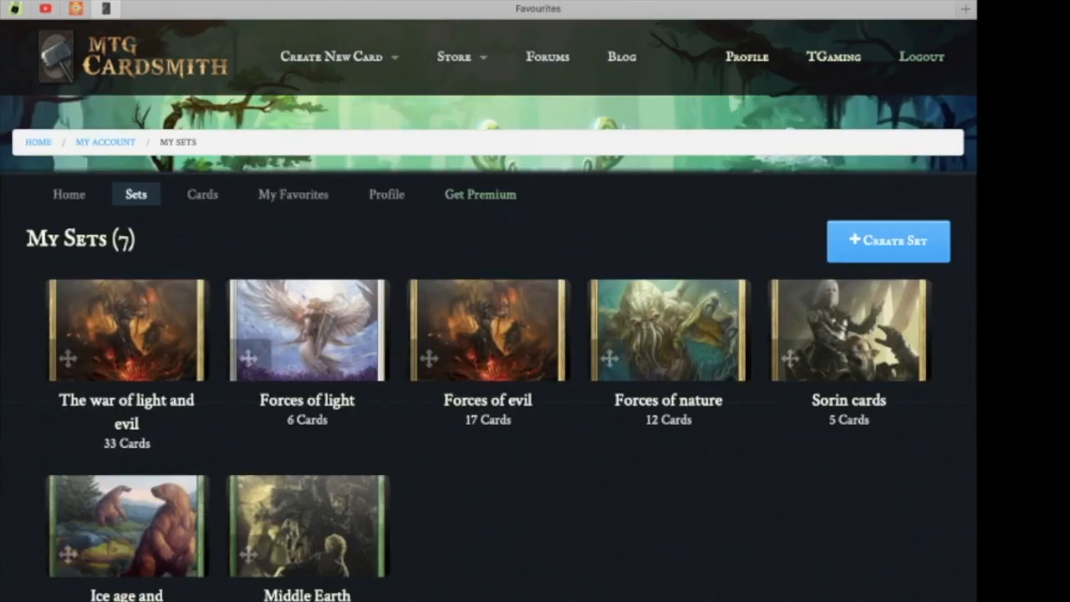
left_click(888, 241)
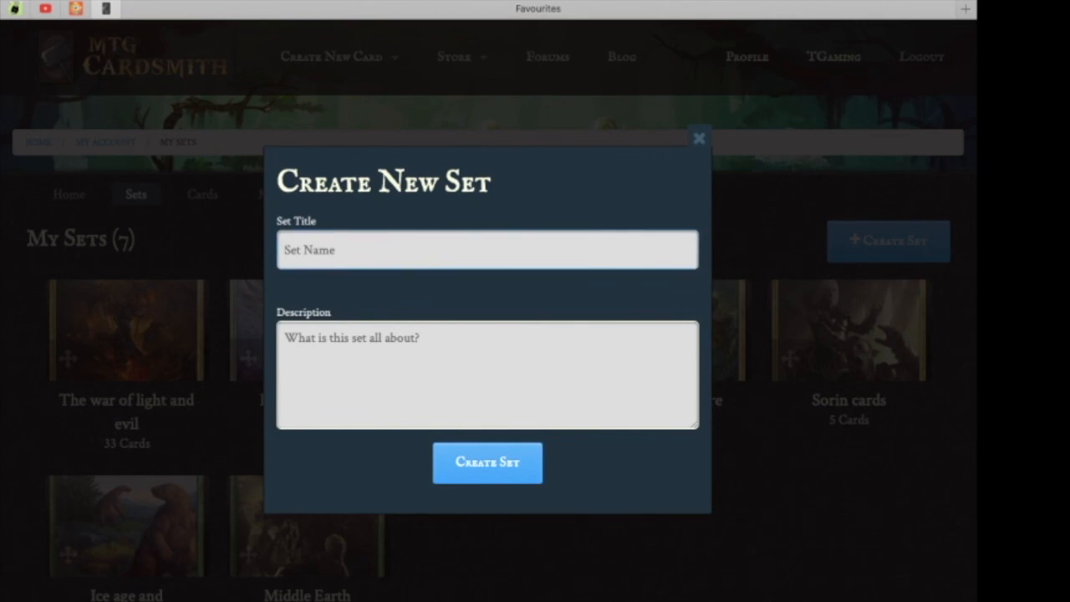
type("Test cards")
key("Tab")
type("This is a set ")
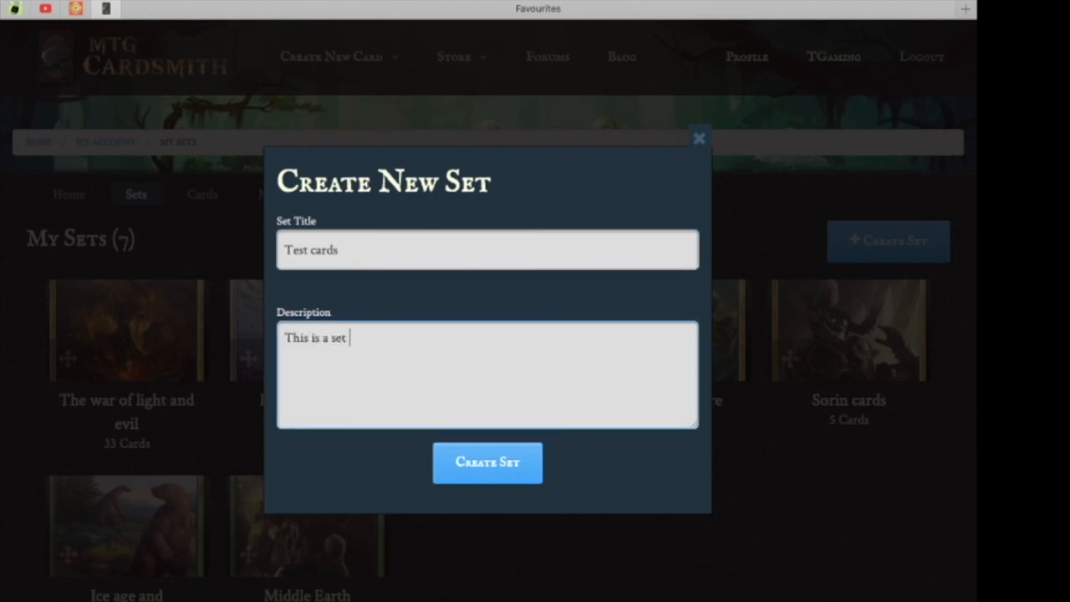
type("of all the fan favo")
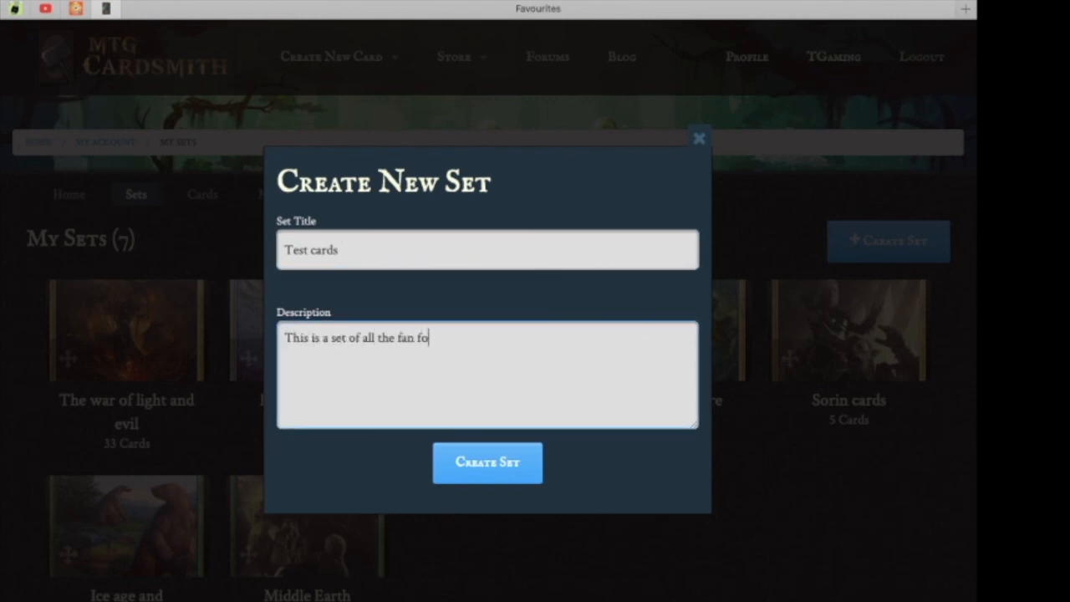
type("rite test car")
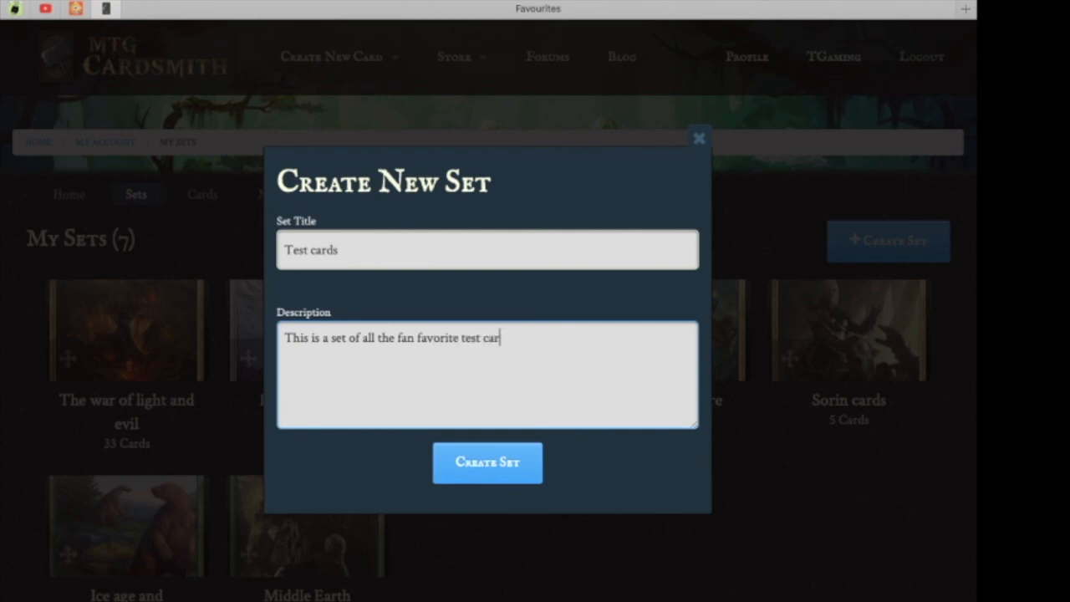
type("ds .")
key("Return")
scroll(535, 335, "down", 3)
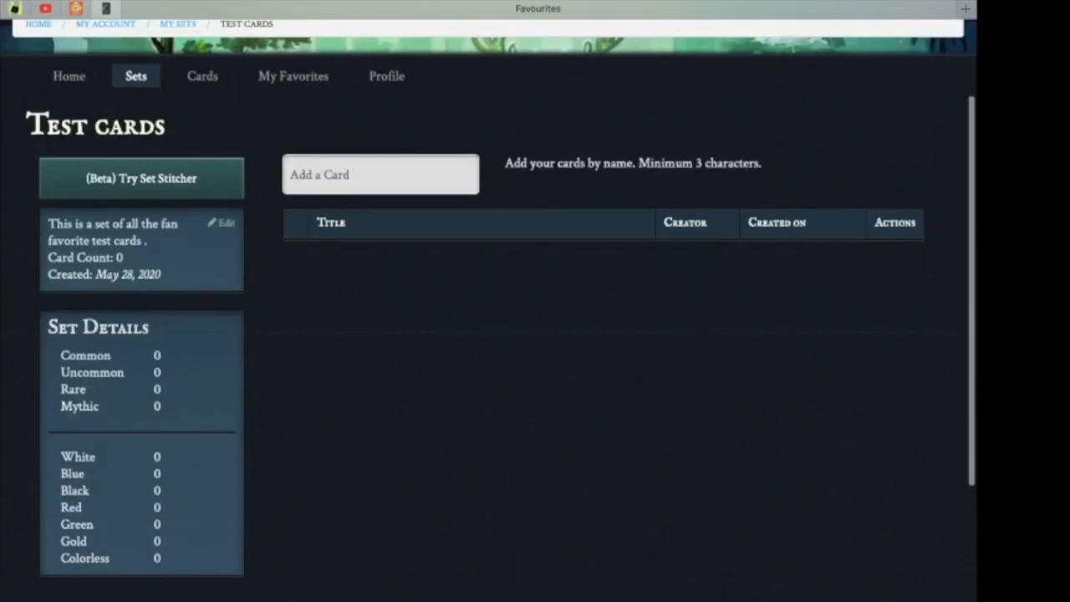
Try to add the card named Fellbeast to the Test cards set.
left_click(380, 174)
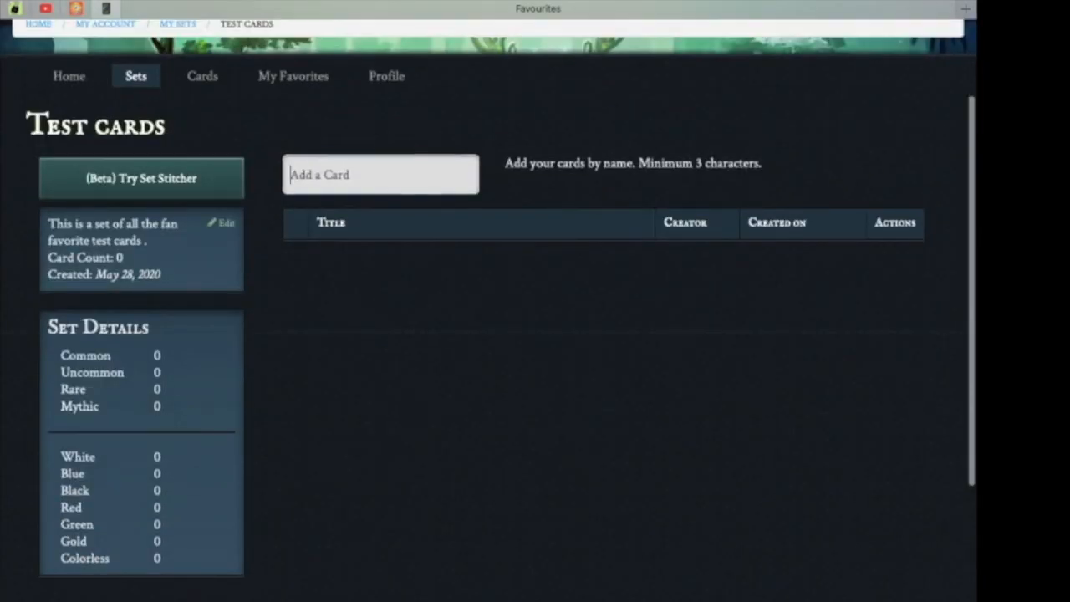
type("Test card")
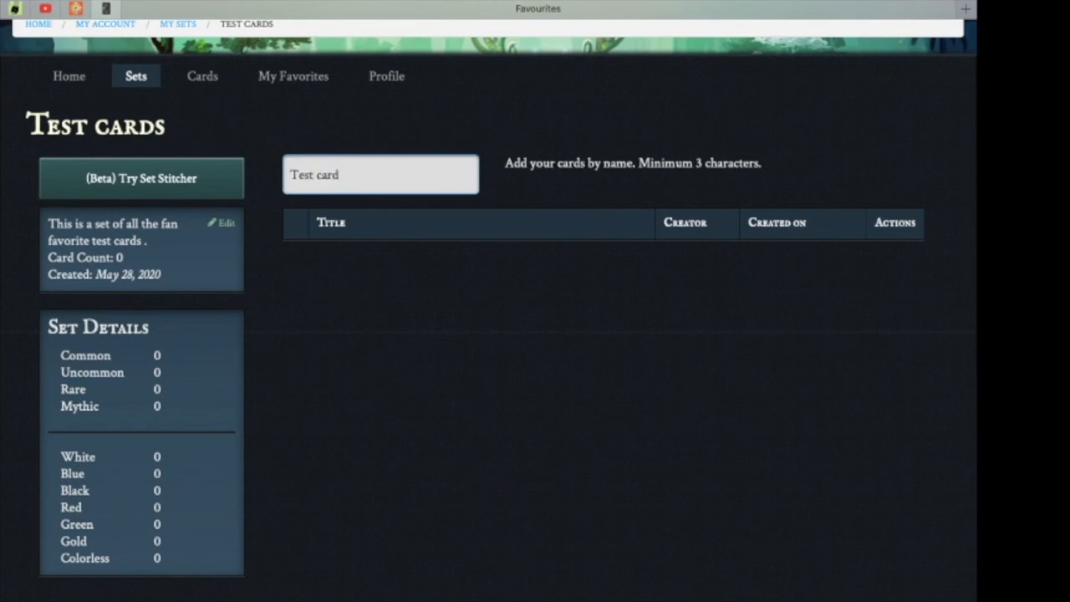
key("BackSpace")
key("BackSpace")
key("BackSpace")
key("BackSpace")
key("BackSpace")
key("BackSpace")
key("BackSpace")
key("BackSpace")
key("BackSpace")
type("Fellbeast")
key("Return")
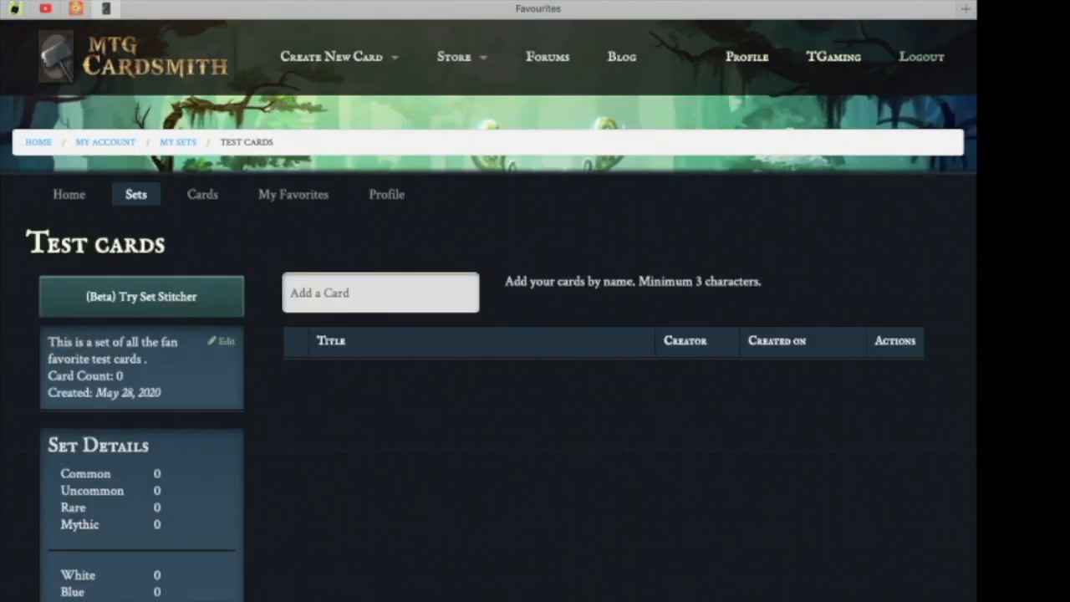
Enter Fellbeast in the add-card field again and clear the field.
type("Fellbeast")
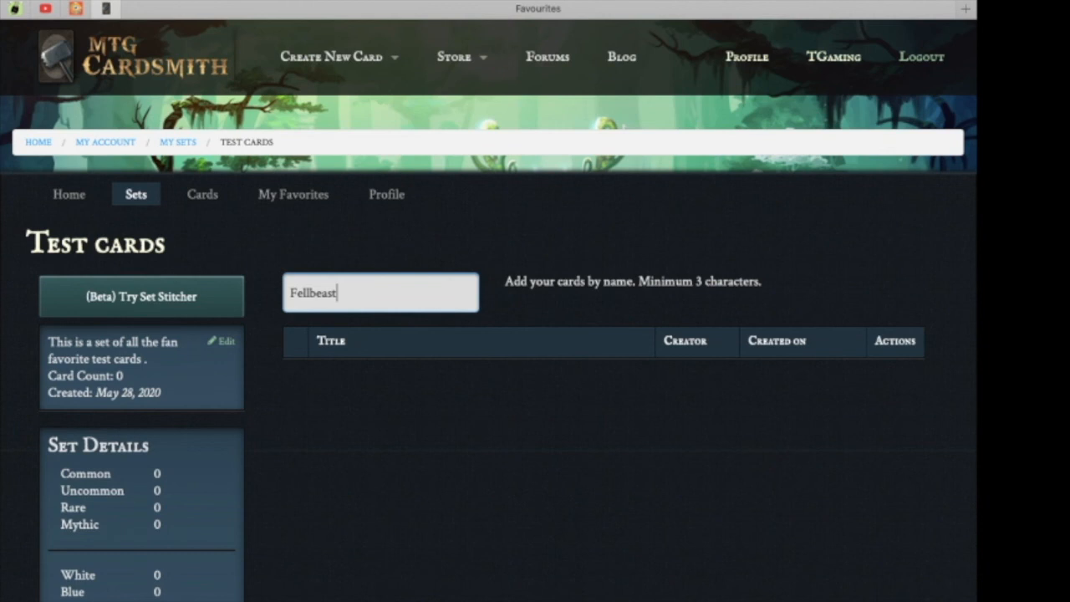
scroll(489, 309, "down", 1)
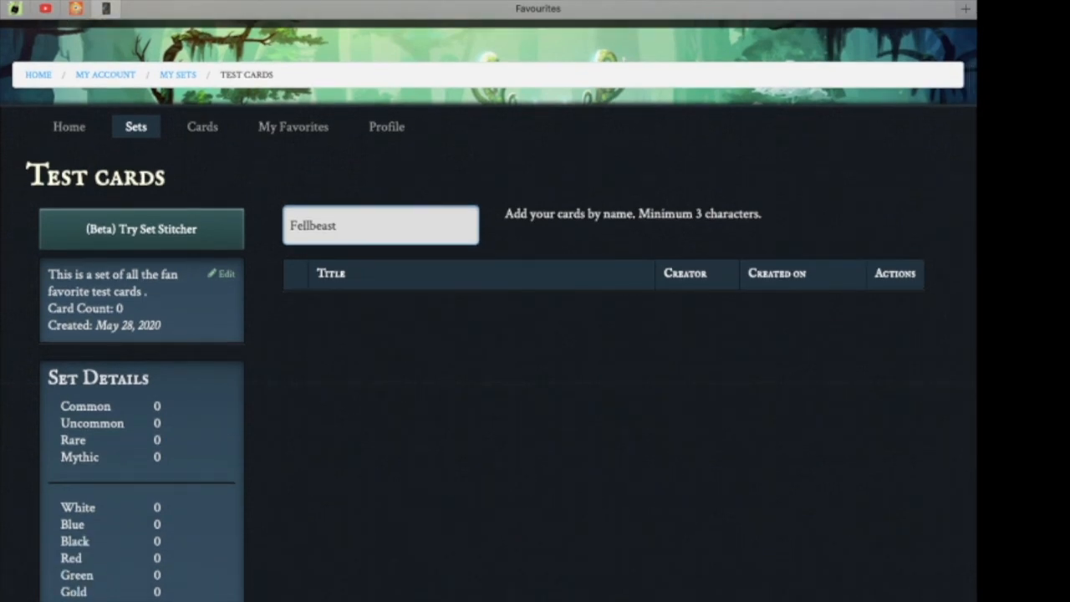
key("shift+Left")
key("shift+Left")
key("shift+Left")
key("shift+Left")
key("shift+Left")
key("shift+Left")
key("shift+Left")
key("shift+Left")
key("BackSpace")
key("BackSpace")
scroll(488, 310, "down", 1)
left_click(698, 334)
left_click_drag(698, 334, 494, 163)
left_click(585, 334)
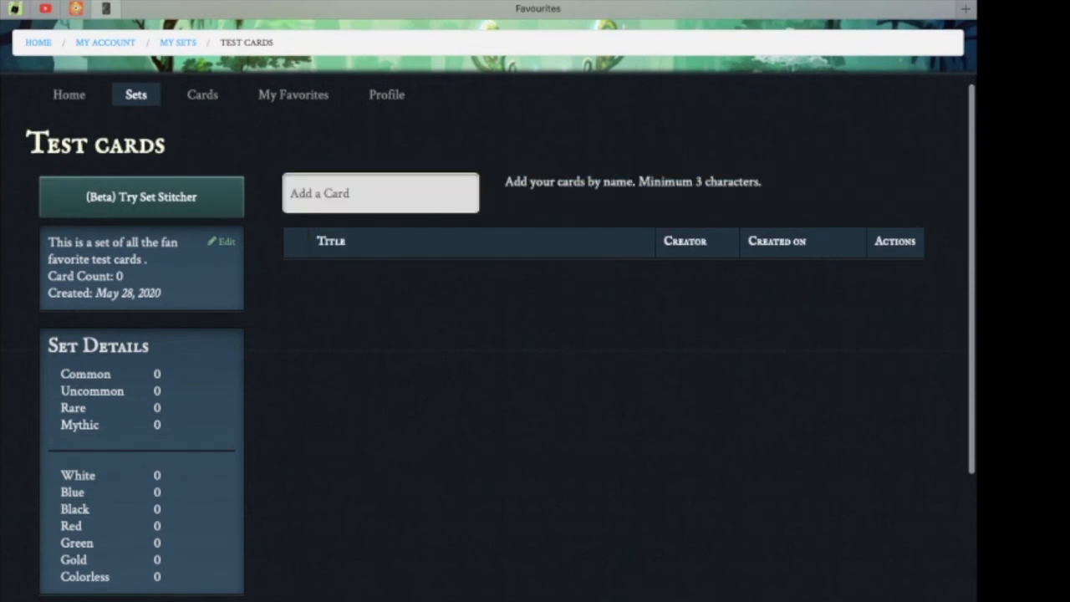
Open the set's edit dialog and close it without changes.
left_click(222, 242)
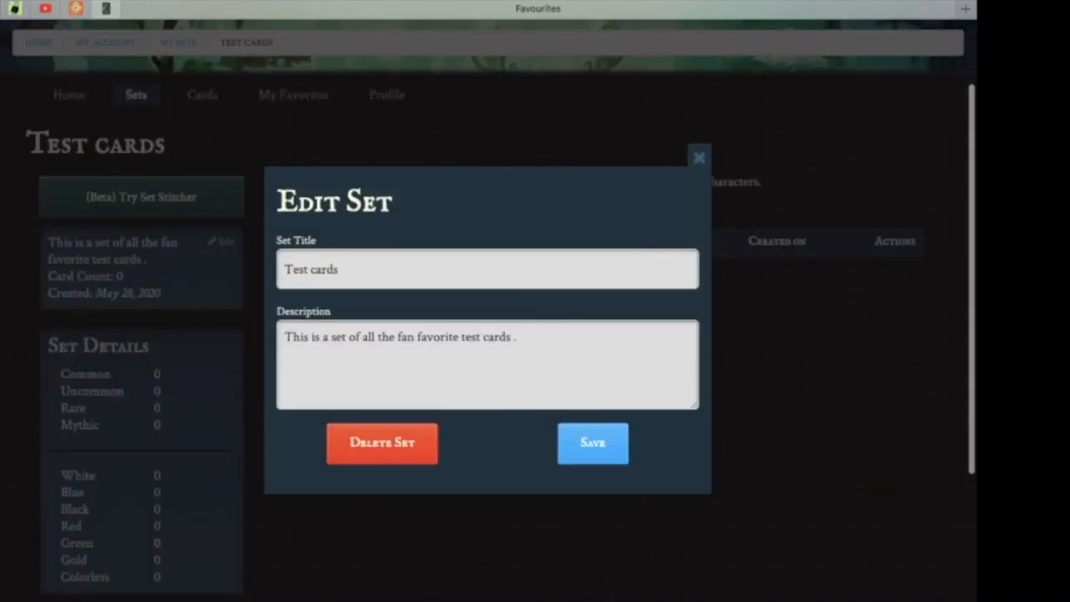
left_click(699, 157)
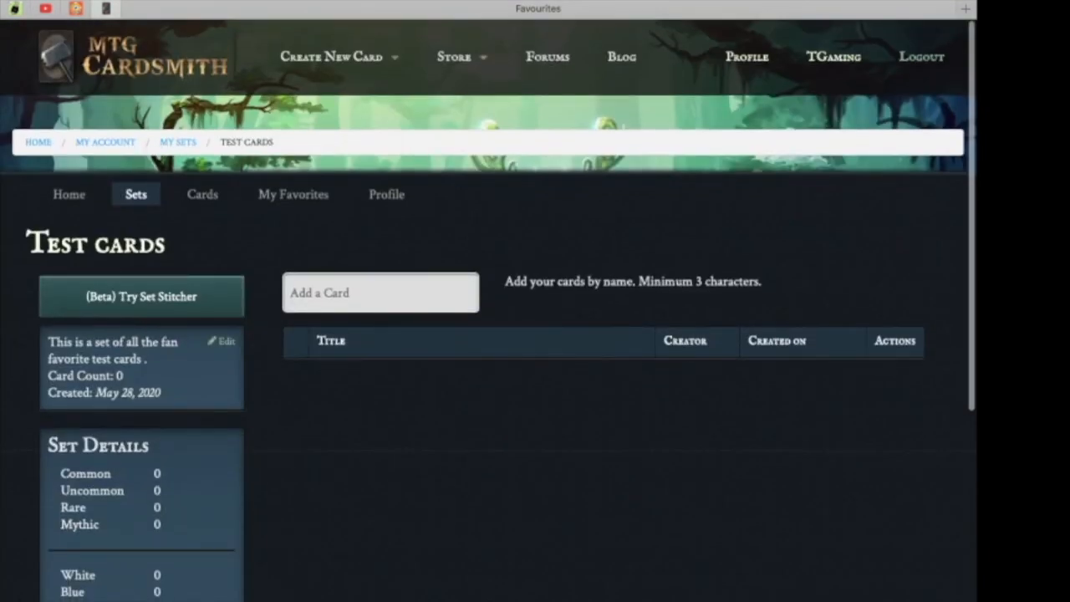
Open the public profile page and show its list of cards.
left_click(69, 195)
scroll(489, 309, "down", 1)
scroll(489, 309, "up", 1)
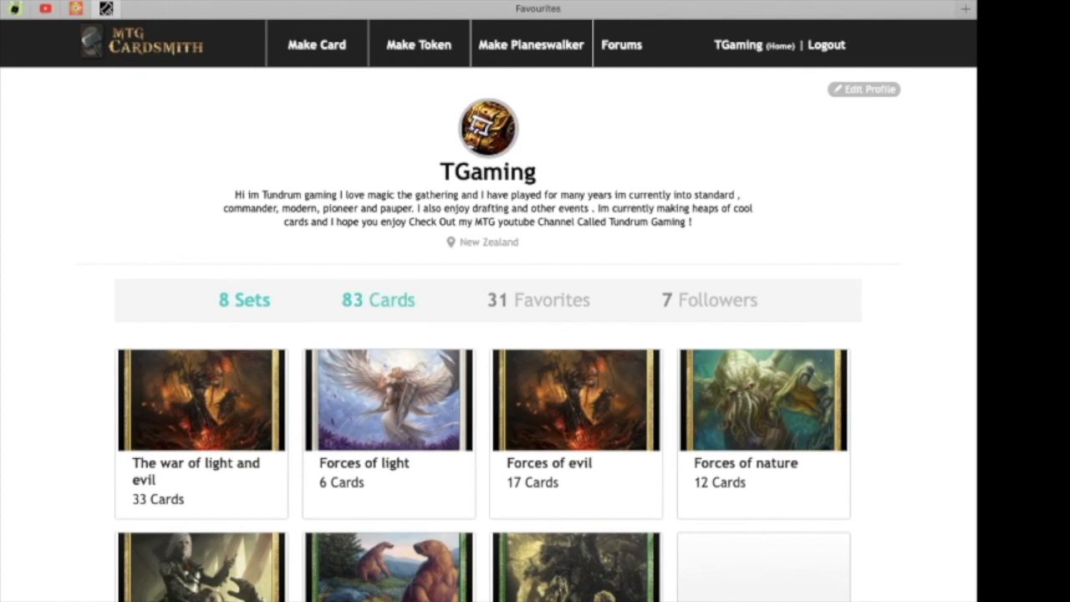
scroll(489, 311, "down", 1)
left_click(378, 267)
scroll(259, 377, "down", 3)
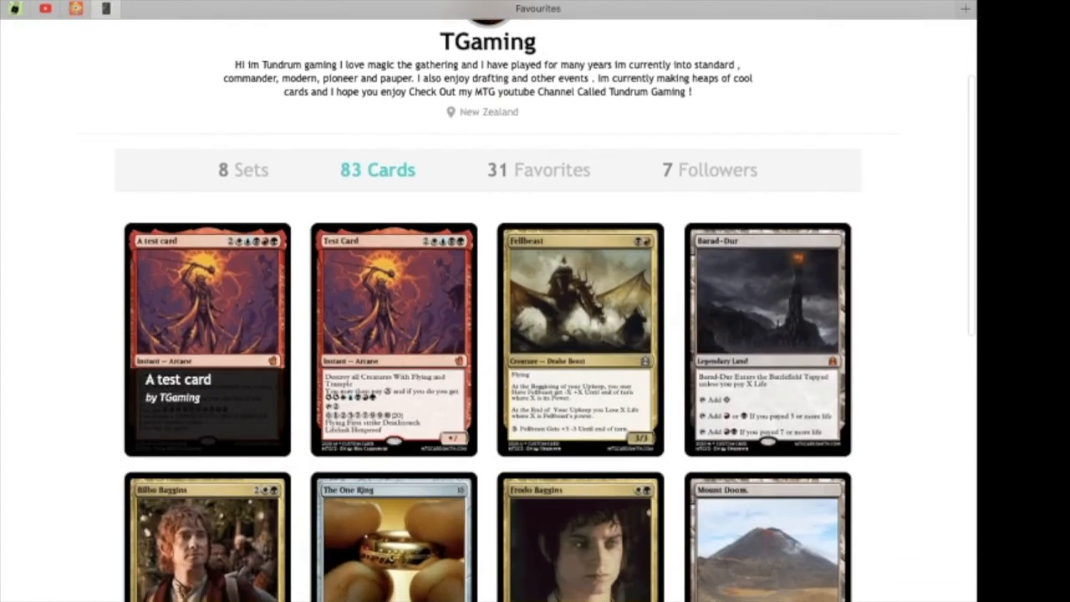
Open "A test card" and browse forward through the next cards, Test Card and Fellbeast.
left_click(208, 334)
scroll(490, 309, "down", 4)
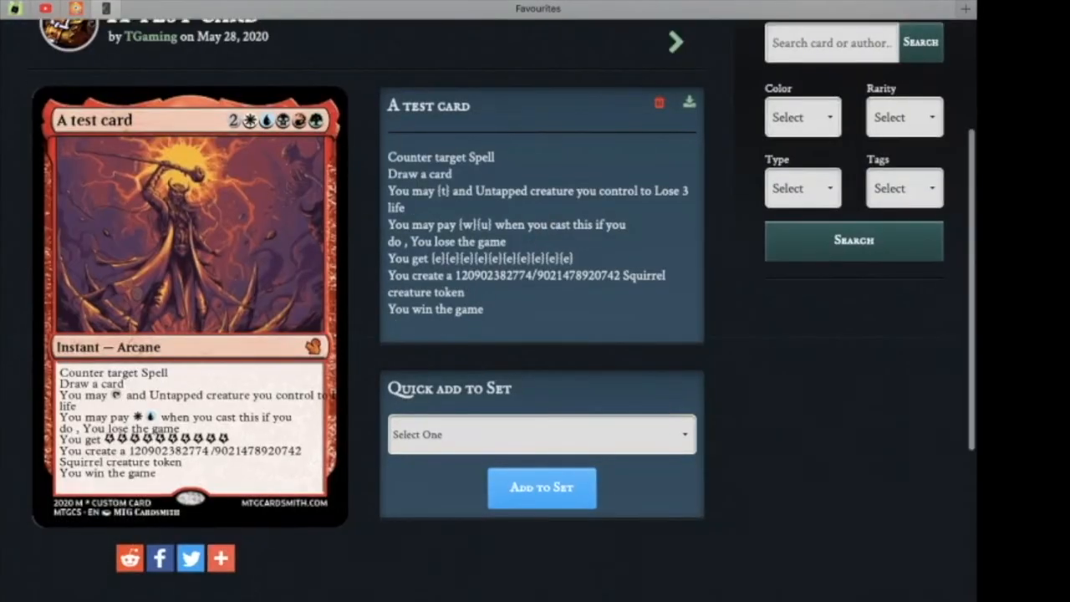
scroll(490, 309, "up", 3)
left_click(676, 160)
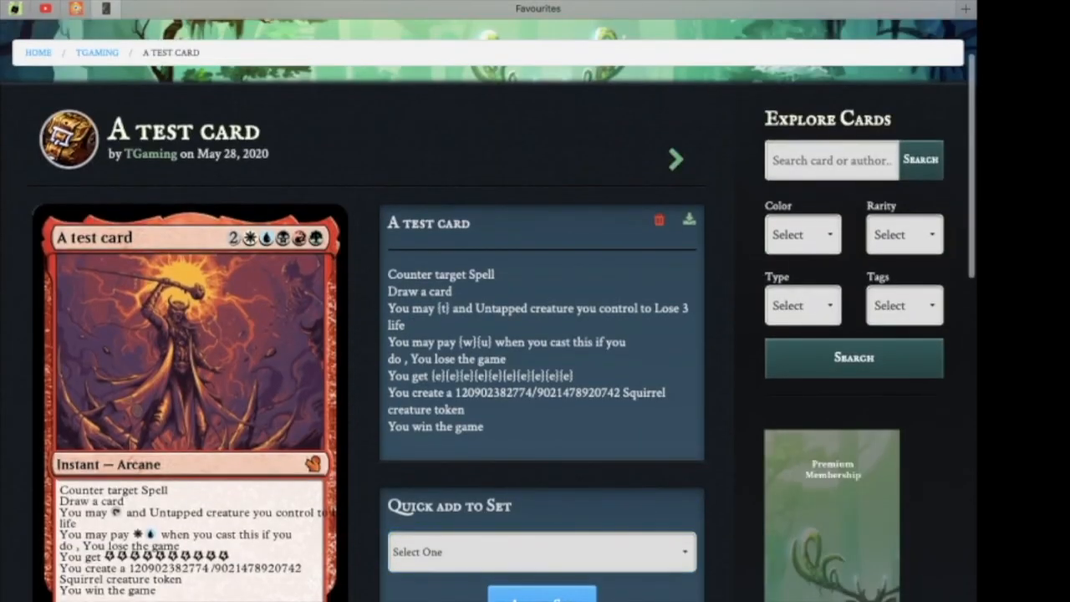
scroll(489, 309, "down", 4)
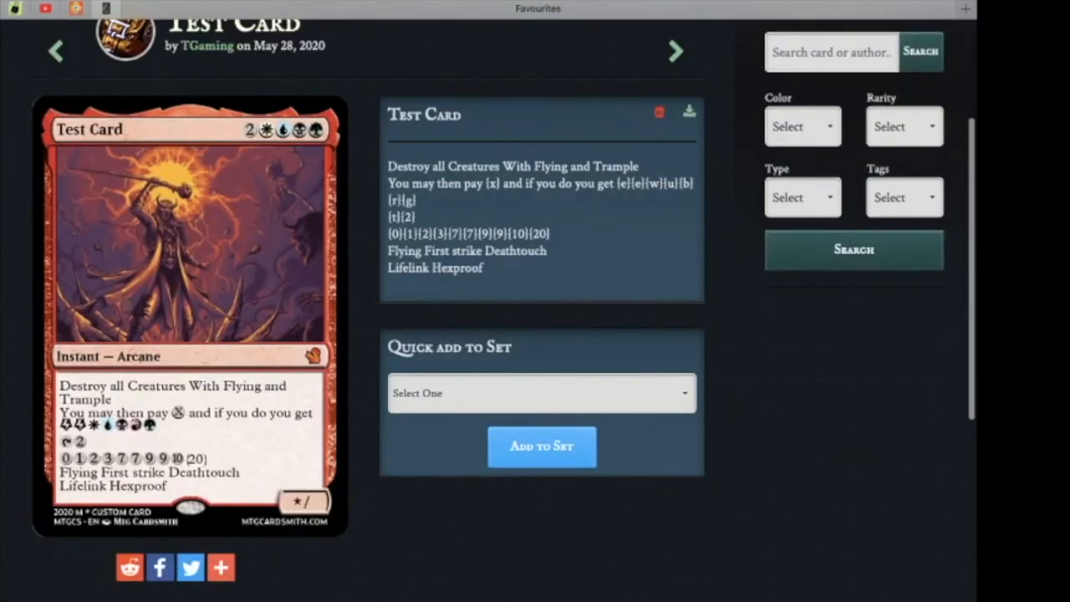
left_click(676, 51)
scroll(489, 310, "down", 3)
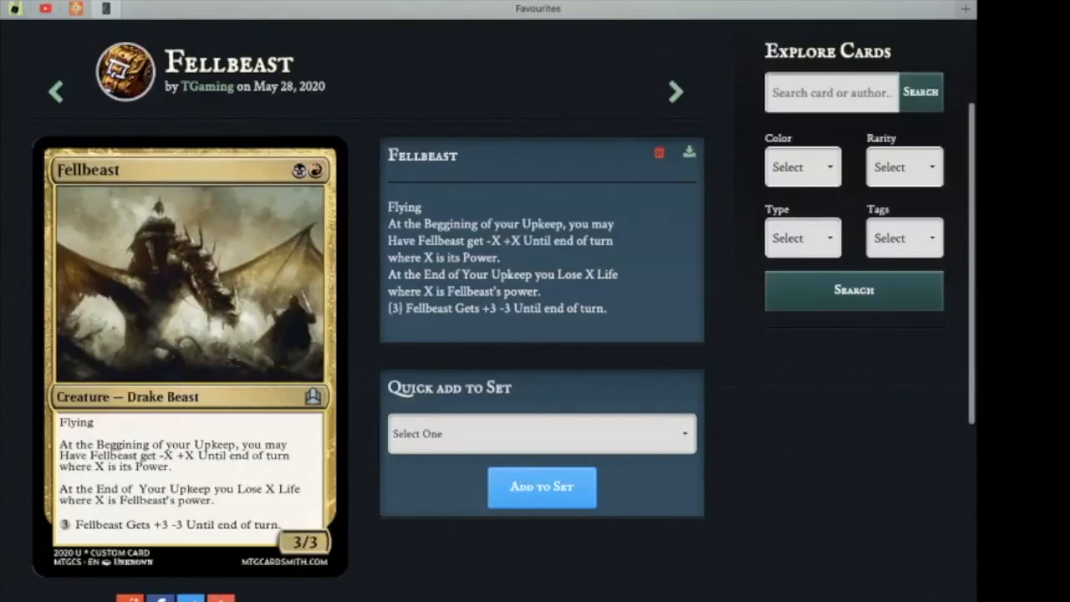
Return to the account home page and browse its activity feed.
scroll(490, 309, "up", 2)
scroll(489, 309, "up", 2)
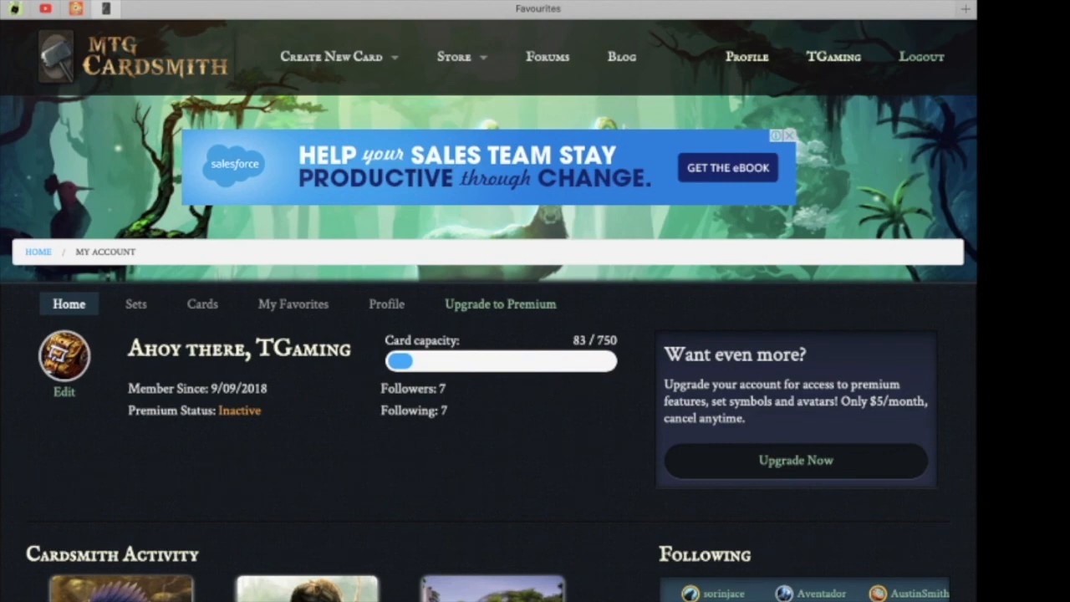
scroll(488, 301, "down", 5)
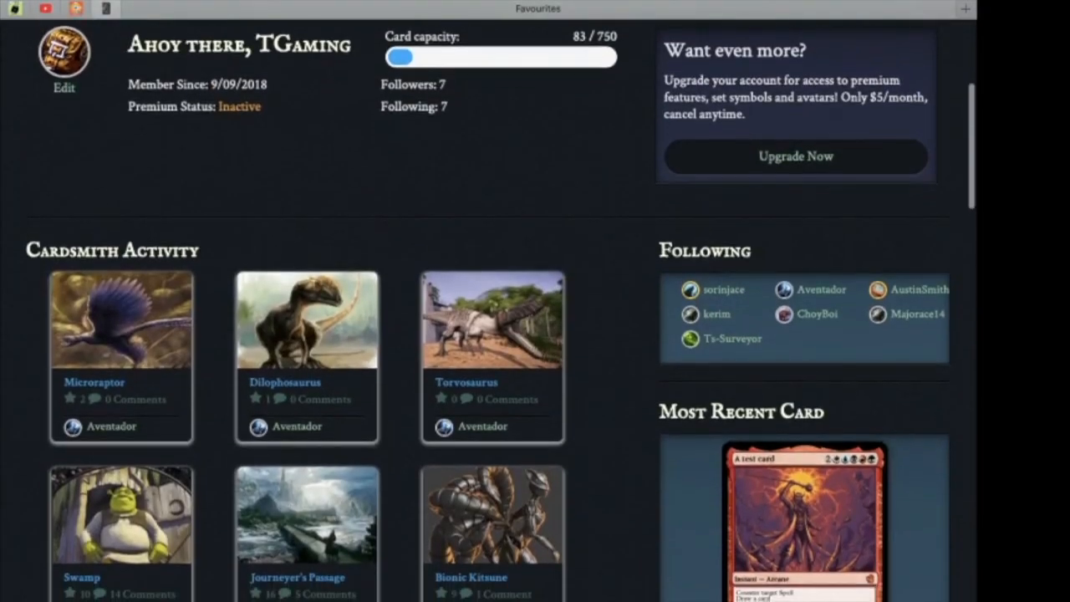